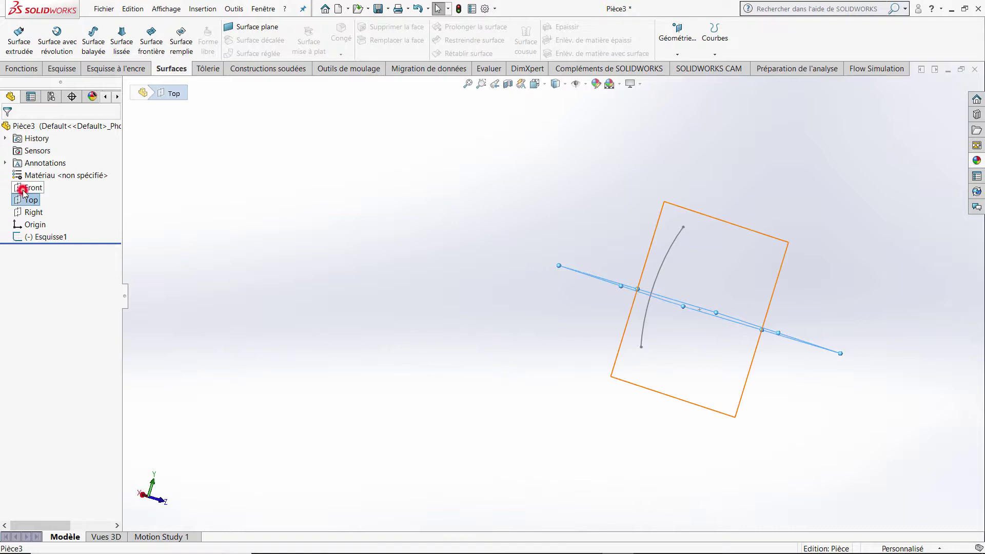
Open a new sketch on the Right plane with the view normal to that plane
{"action": "left_click", "coordinate": [19, 190]}
{"action": "middle_click_drag", "start_coordinate": [424, 237], "coordinate": [505, 286]}
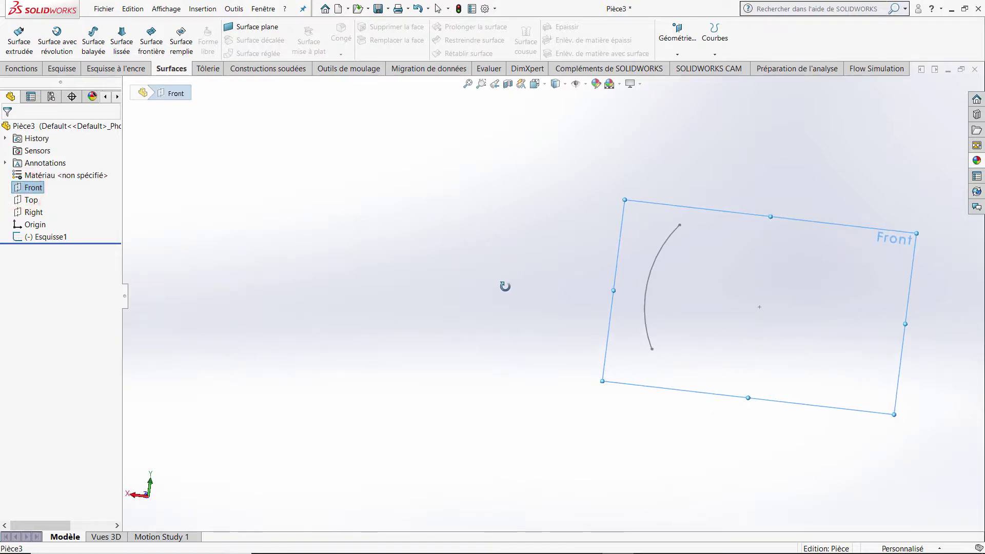
{"action": "left_click", "coordinate": [34, 212]}
{"action": "right_click", "coordinate": [42, 216]}
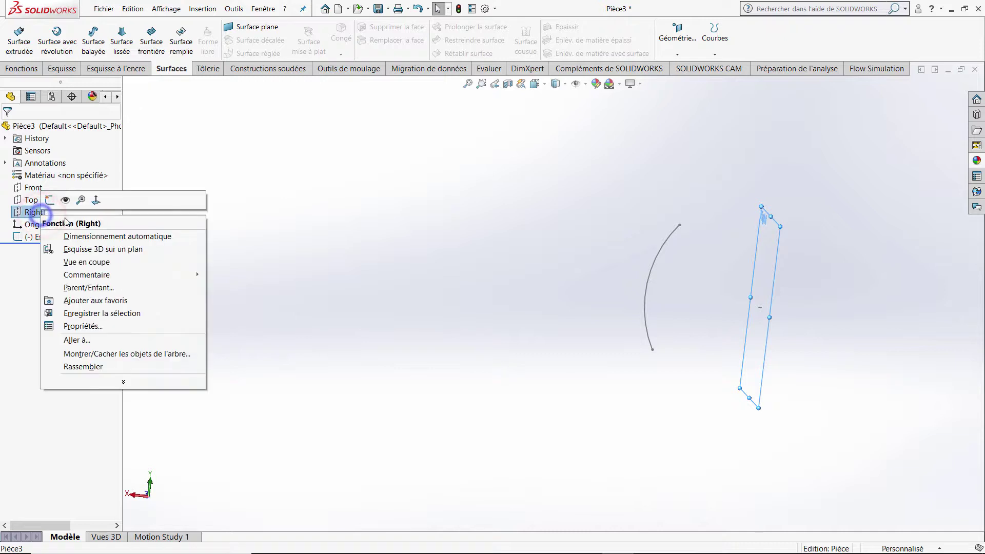
{"action": "left_click", "coordinate": [96, 201]}
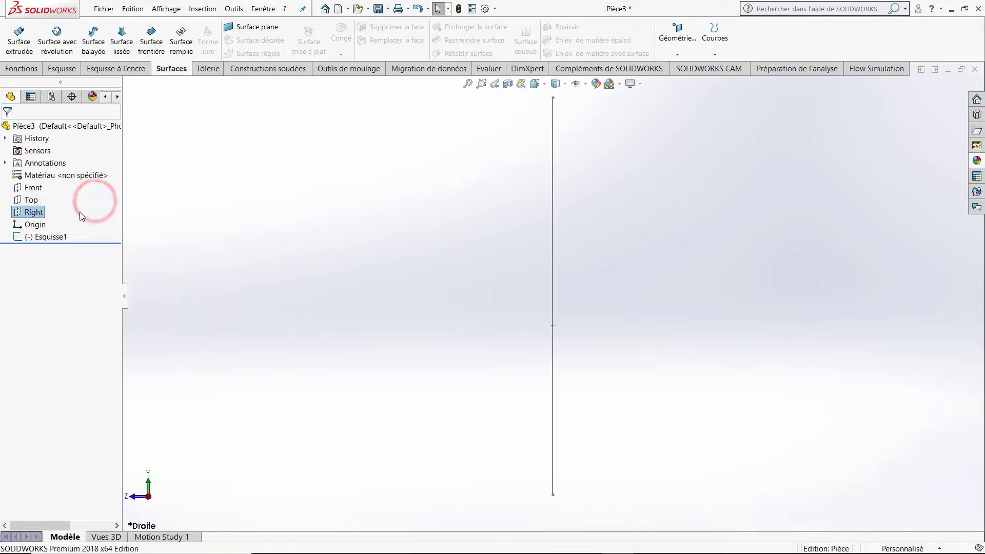
{"action": "right_click", "coordinate": [40, 214]}
{"action": "left_click", "coordinate": [51, 195]}
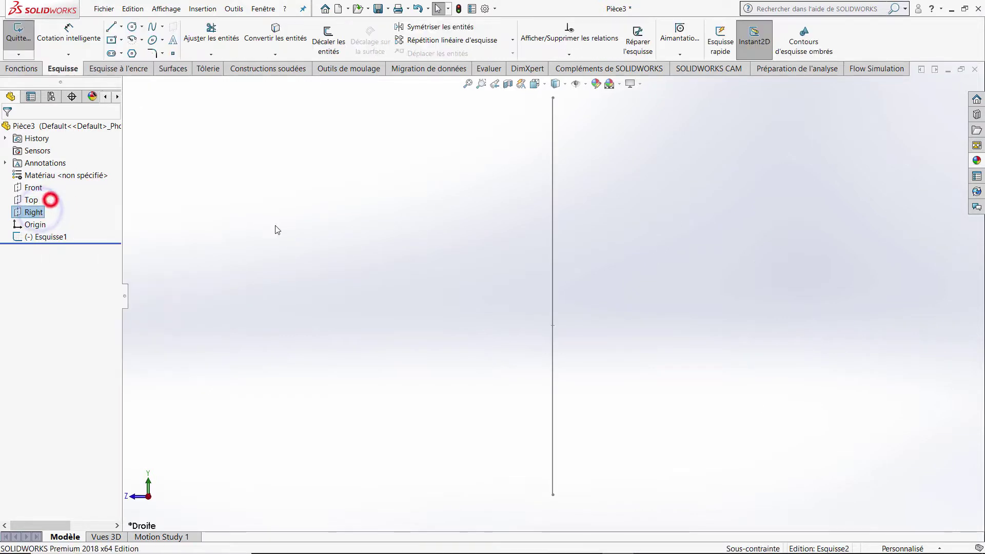
Sketch a centre-point arc of about 40.6 mm radius and 132°, with its centre about 51.7 mm from the origin and level with it
{"action": "left_click", "coordinate": [131, 40]}
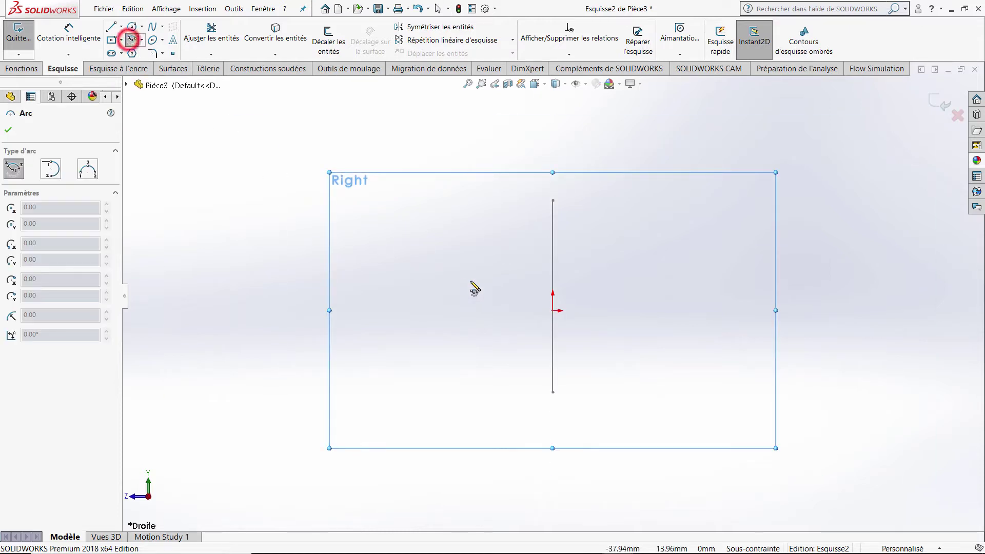
{"action": "left_click", "coordinate": [410, 310]}
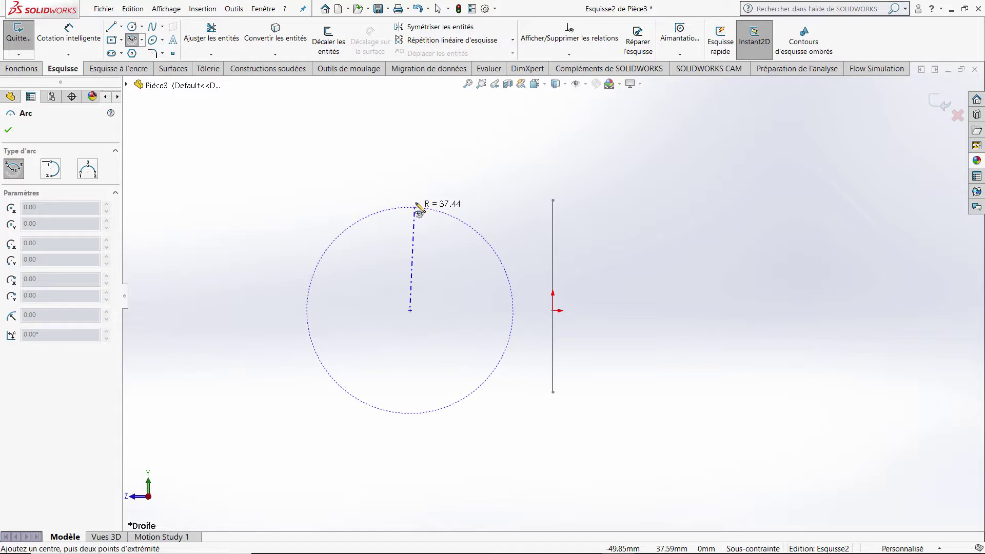
{"action": "left_click", "coordinate": [416, 199]}
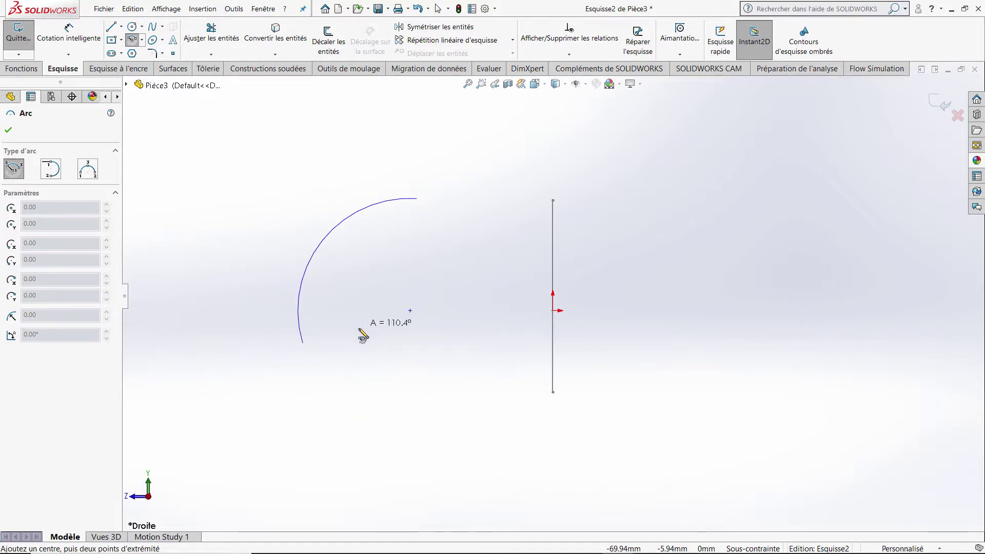
{"action": "left_click", "coordinate": [359, 354]}
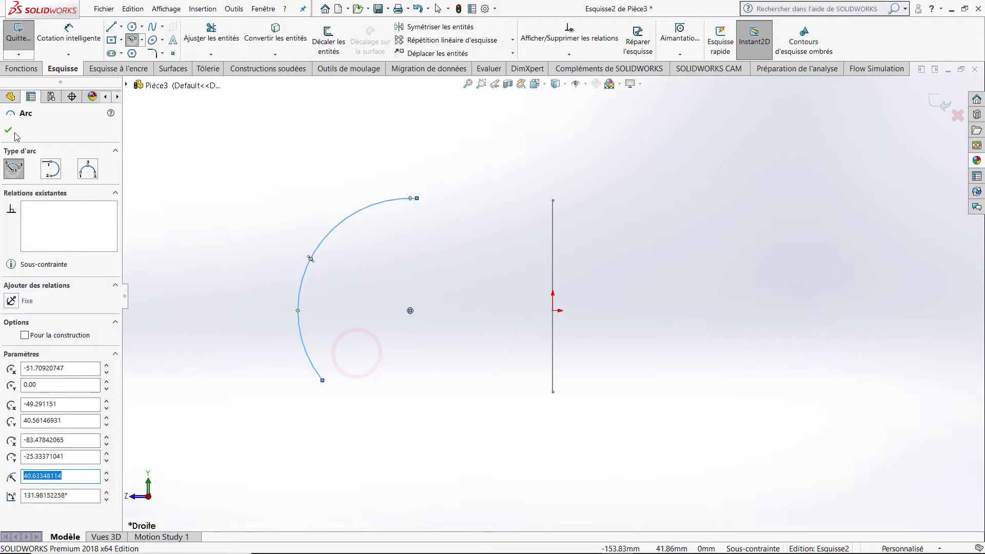
{"action": "key", "text": "Escape"}
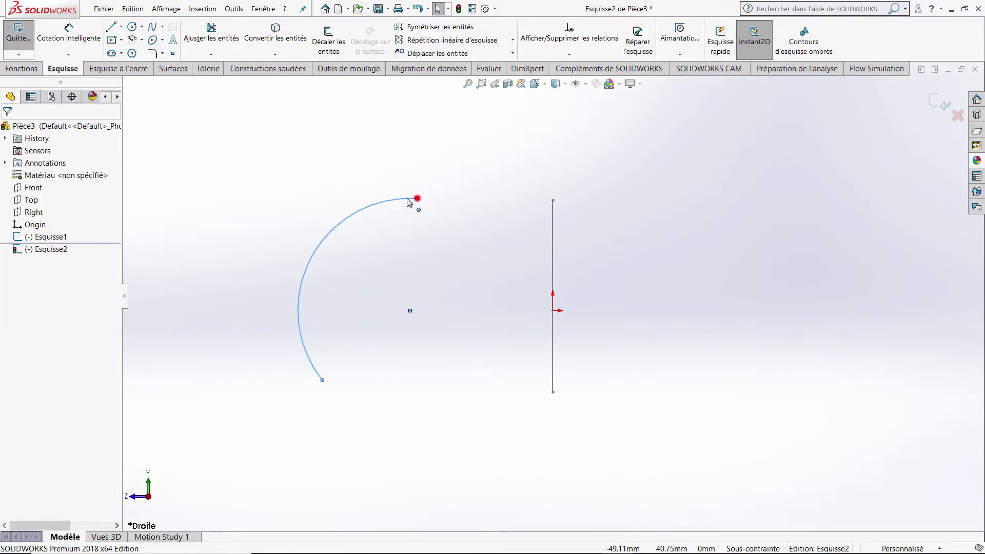
Reshape the arc by roughly aligning its endpoints vertically and flattening it to a radius of about 63.3 mm, and close the sketch
{"action": "left_click_drag", "start_coordinate": [417, 198], "coordinate": [336, 200]}
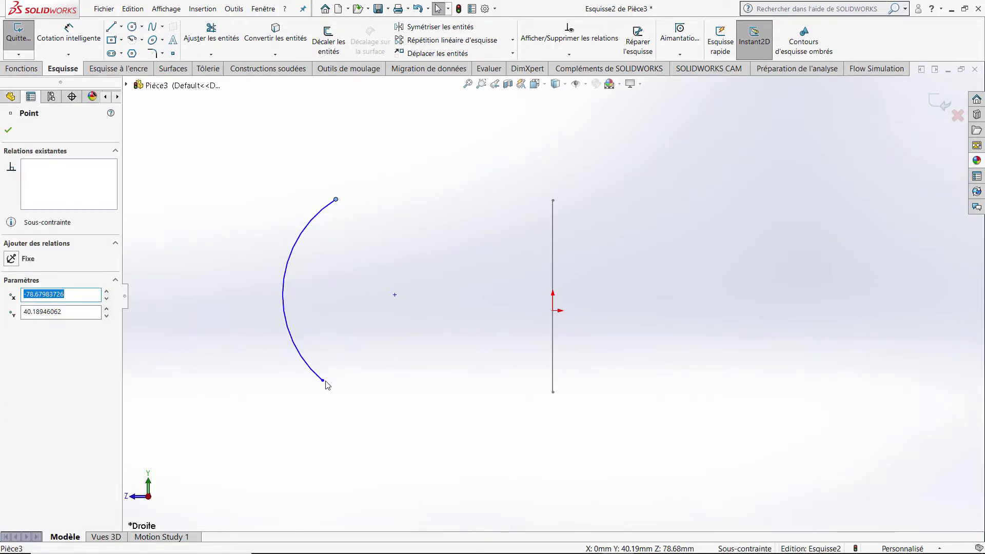
{"action": "mouse_move", "coordinate": [325, 384]}
{"action": "left_mouse_down"}
{"action": "mouse_move", "coordinate": [347, 407]}
{"action": "mouse_move", "coordinate": [338, 398]}
{"action": "left_mouse_up"}
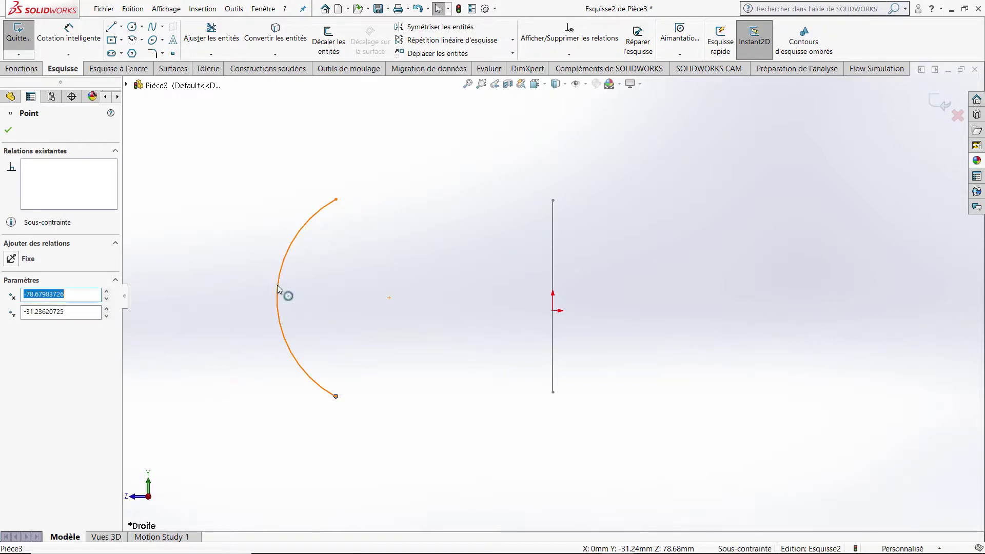
{"action": "left_click_drag", "start_coordinate": [277, 288], "coordinate": [305, 284]}
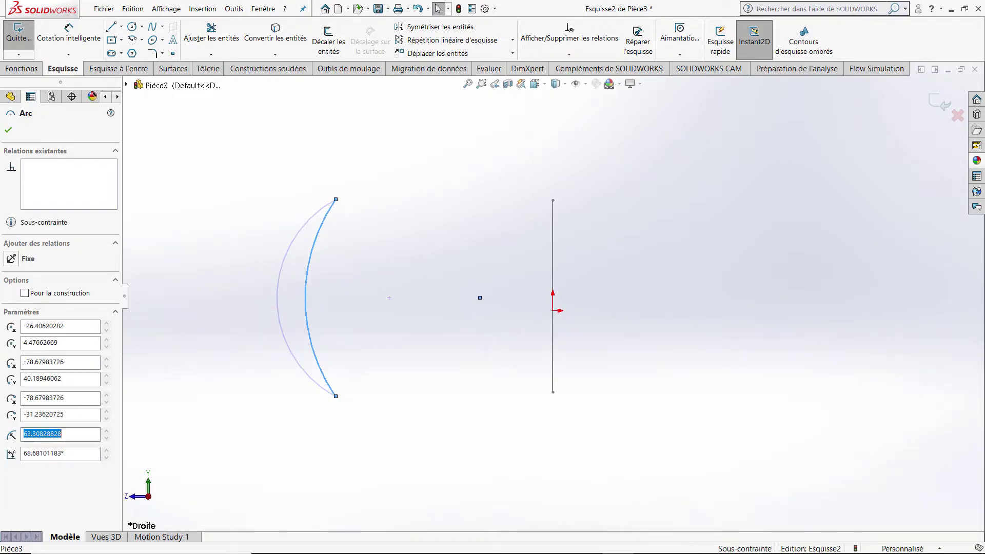
{"action": "left_click", "coordinate": [9, 130]}
{"action": "left_click", "coordinate": [940, 105]}
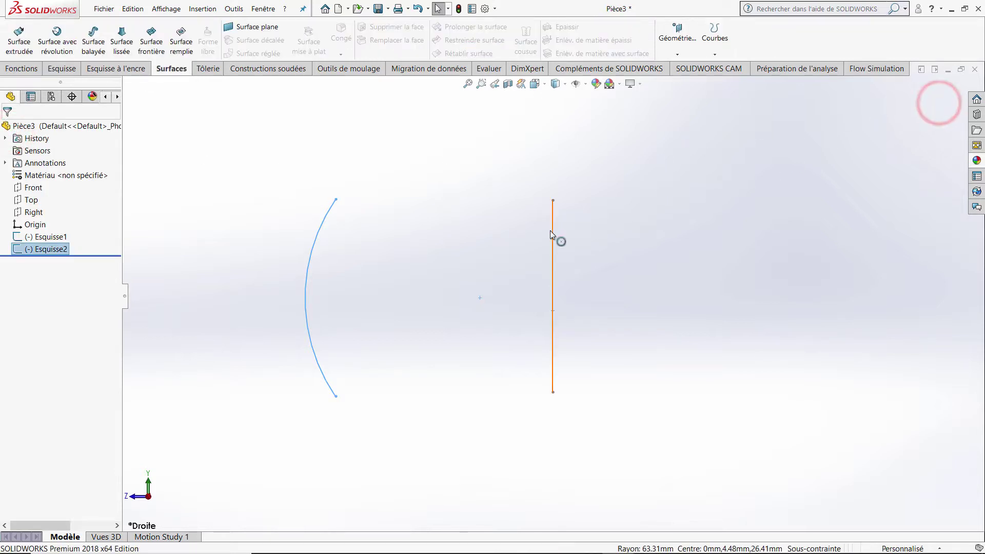
Extrude the Esquisse1 arc as a surface 70 mm in the reversed direction, away from the second arc
{"action": "mouse_move", "coordinate": [558, 238]}
{"action": "middle_mouse_down"}
{"action": "mouse_move", "coordinate": [626, 248]}
{"action": "mouse_move", "coordinate": [637, 284]}
{"action": "middle_mouse_up"}
{"action": "left_click", "coordinate": [621, 236]}
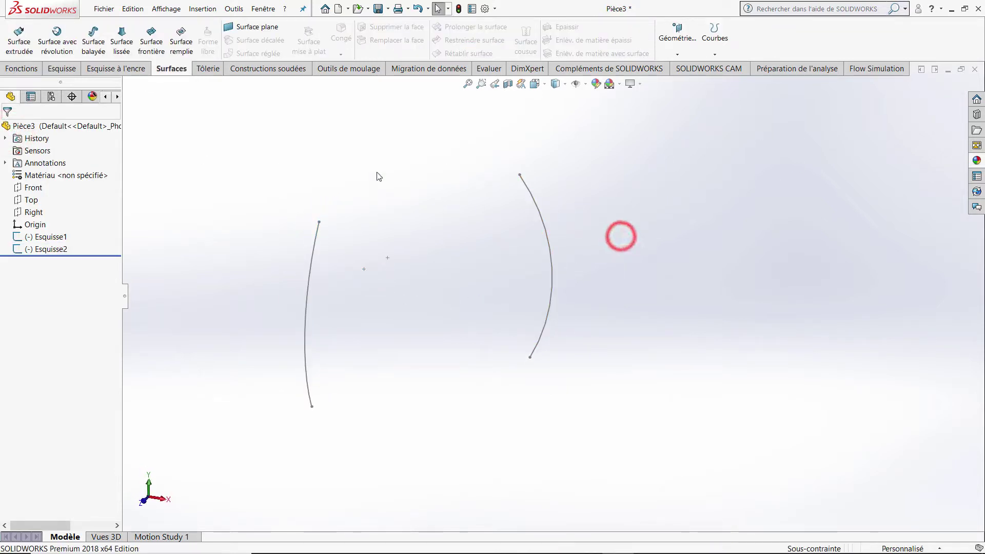
{"action": "middle_click_drag", "start_coordinate": [377, 176], "coordinate": [305, 246]}
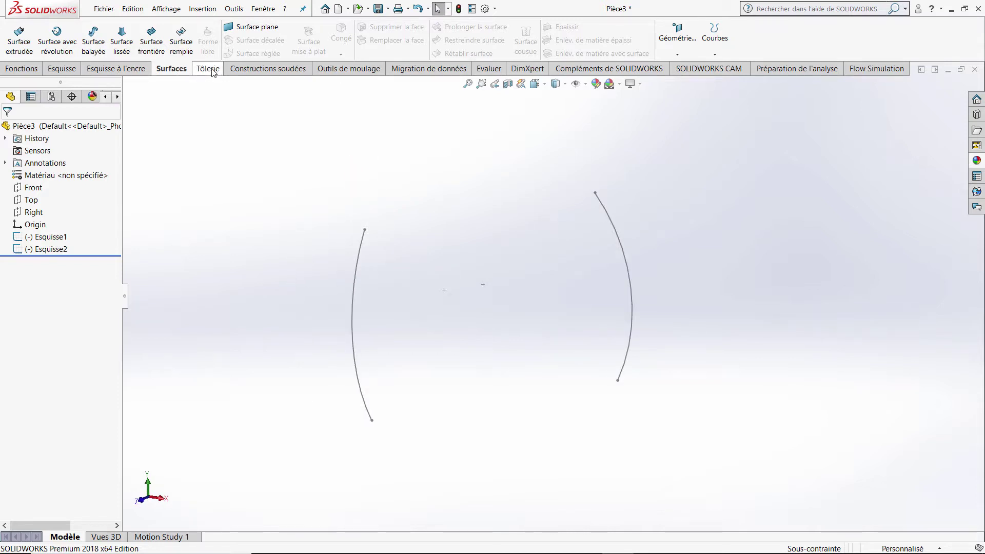
{"action": "left_click", "coordinate": [19, 39]}
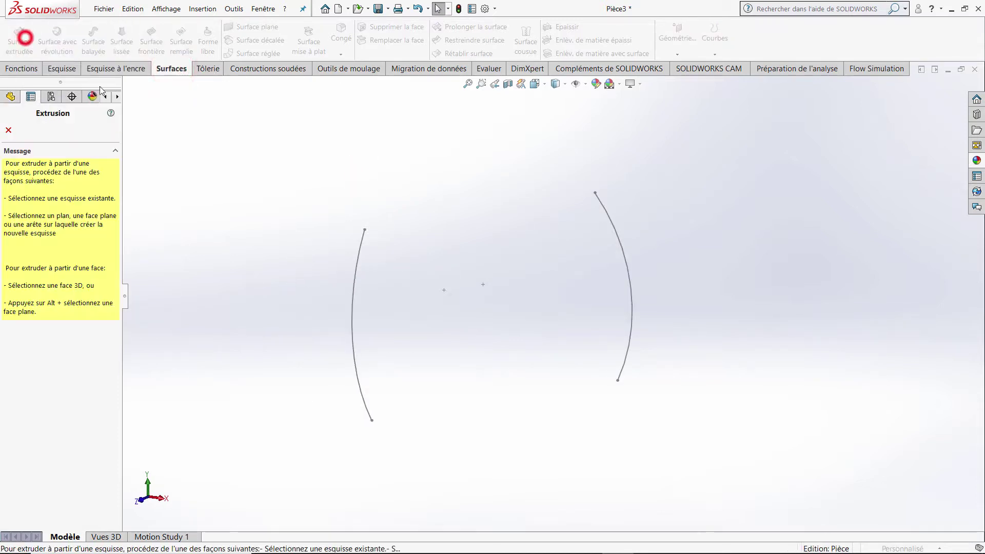
{"action": "left_click", "coordinate": [616, 232]}
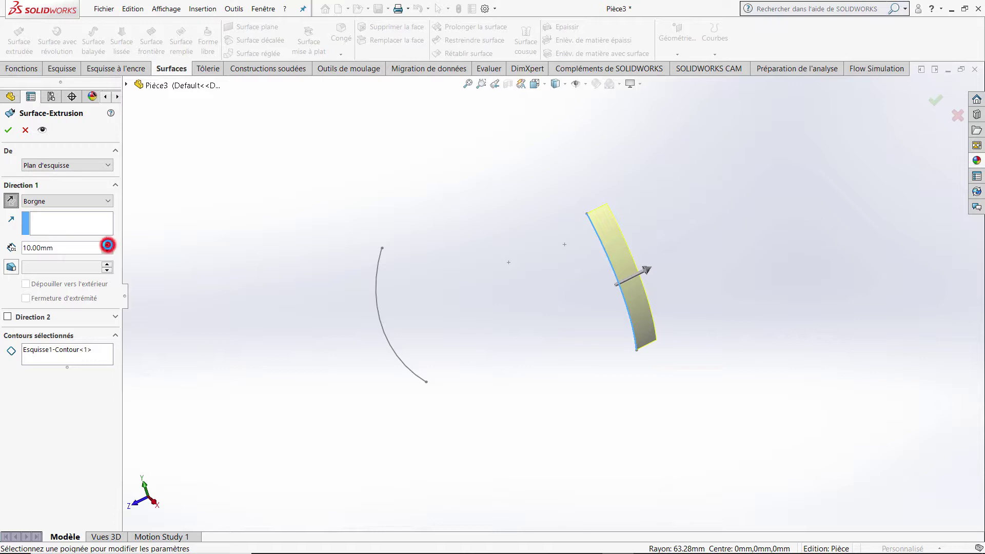
{"action": "left_click", "coordinate": [107, 244]}
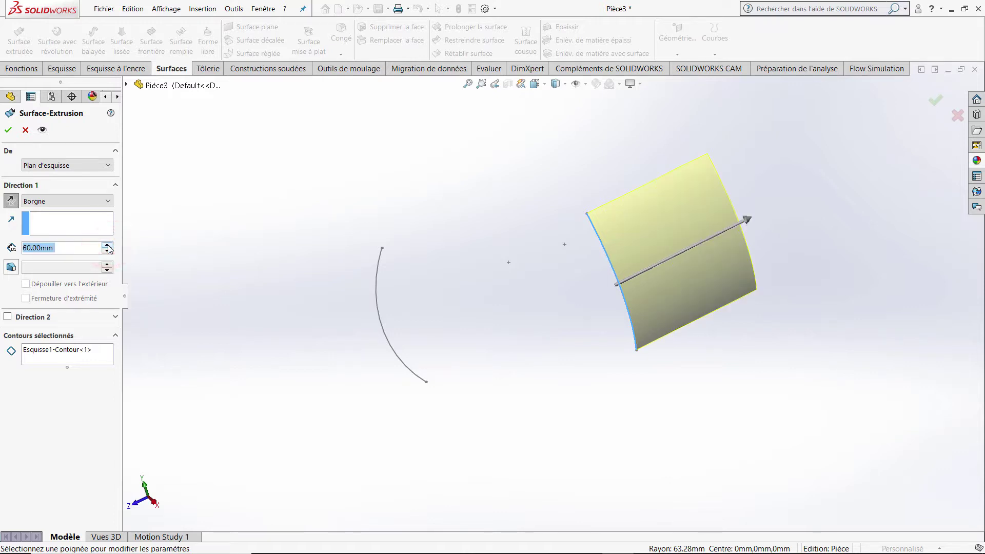
{"action": "left_click", "coordinate": [107, 245]}
{"action": "mouse_move", "coordinate": [608, 213]}
{"action": "middle_mouse_down"}
{"action": "mouse_move", "coordinate": [546, 203]}
{"action": "mouse_move", "coordinate": [576, 214]}
{"action": "middle_mouse_up"}
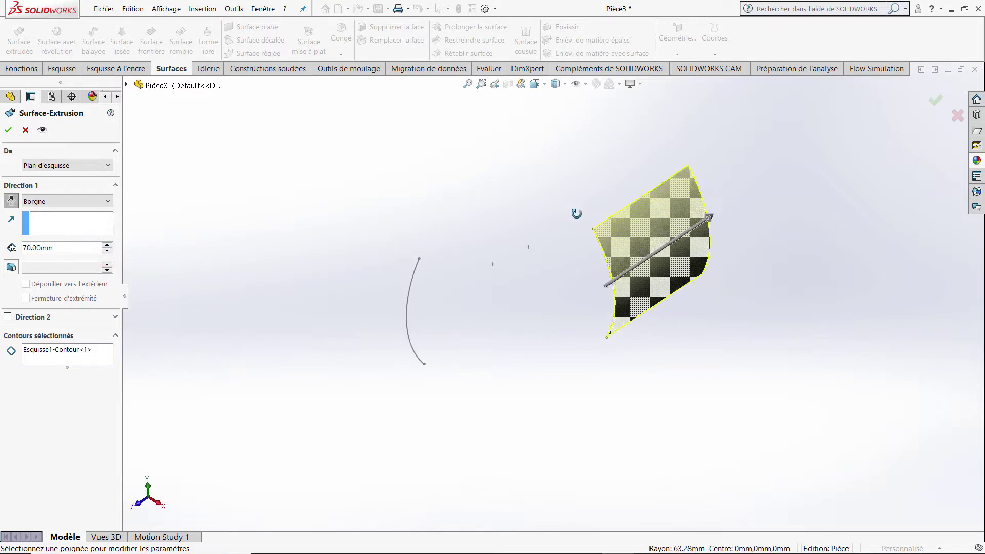
{"action": "left_click", "coordinate": [8, 131]}
{"action": "left_click", "coordinate": [463, 203]}
{"action": "middle_click_drag", "start_coordinate": [483, 198], "coordinate": [479, 188]}
{"action": "left_click", "coordinate": [310, 198]}
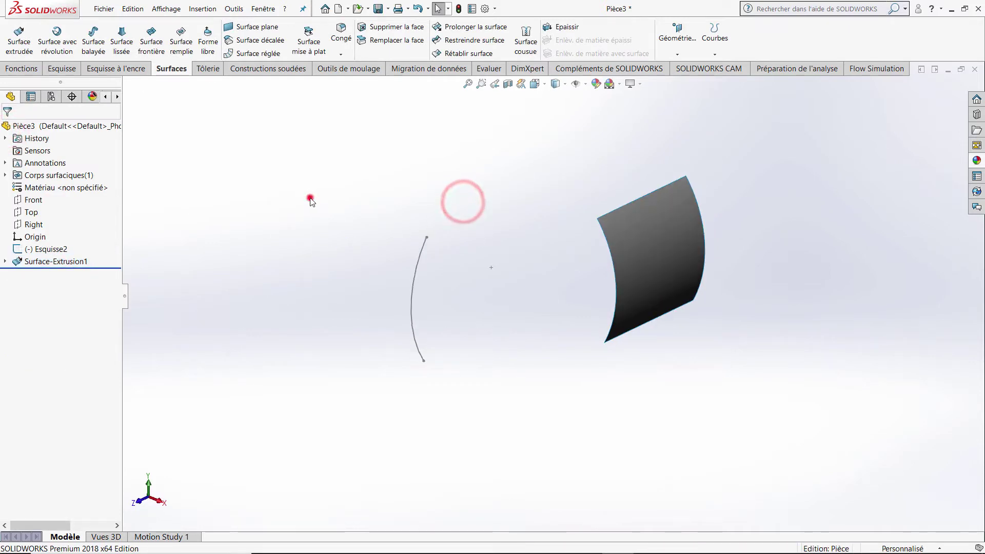
Extrude the Esquisse2 arc as a surface 100 mm in the reversed direction, away from the first surface
{"action": "left_click", "coordinate": [14, 47]}
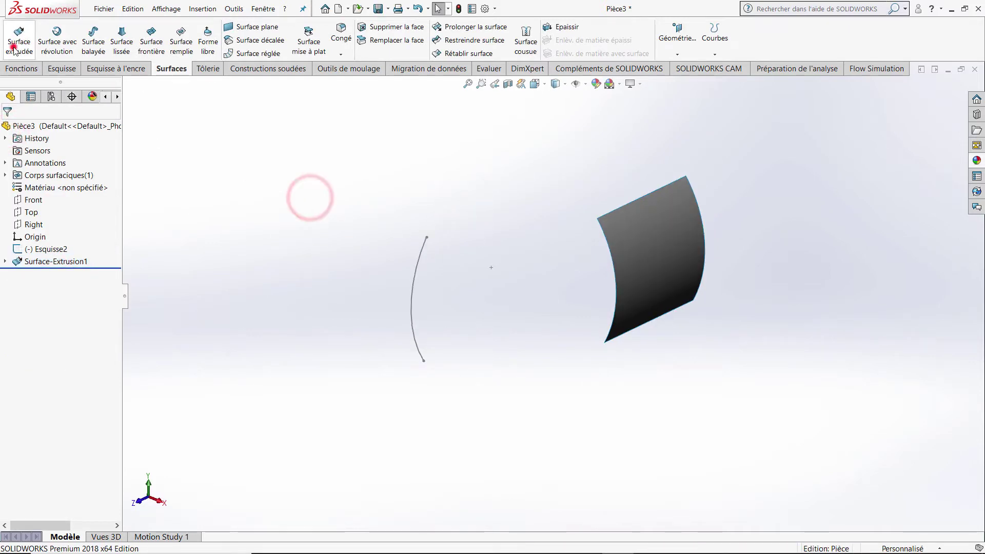
{"action": "left_click", "coordinate": [415, 278]}
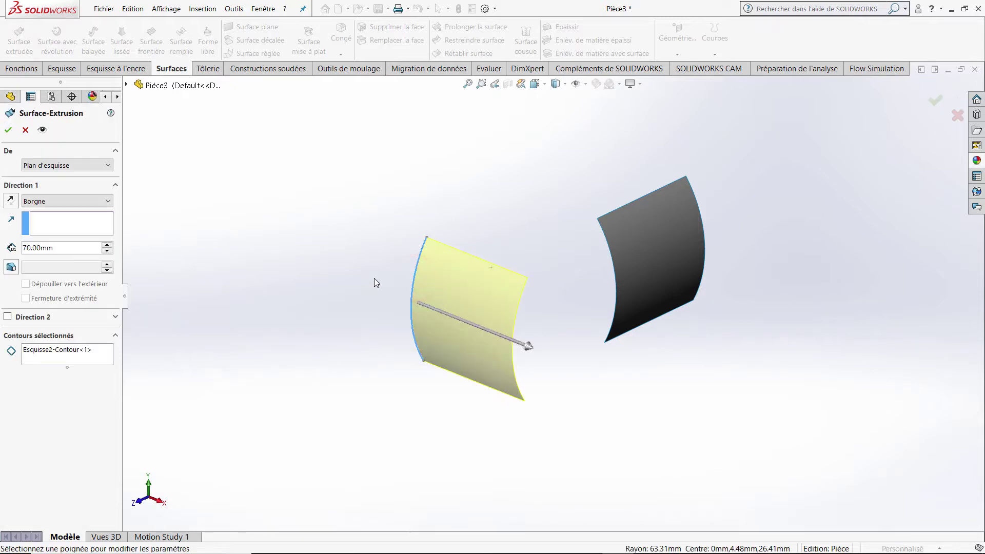
{"action": "left_click", "coordinate": [11, 200]}
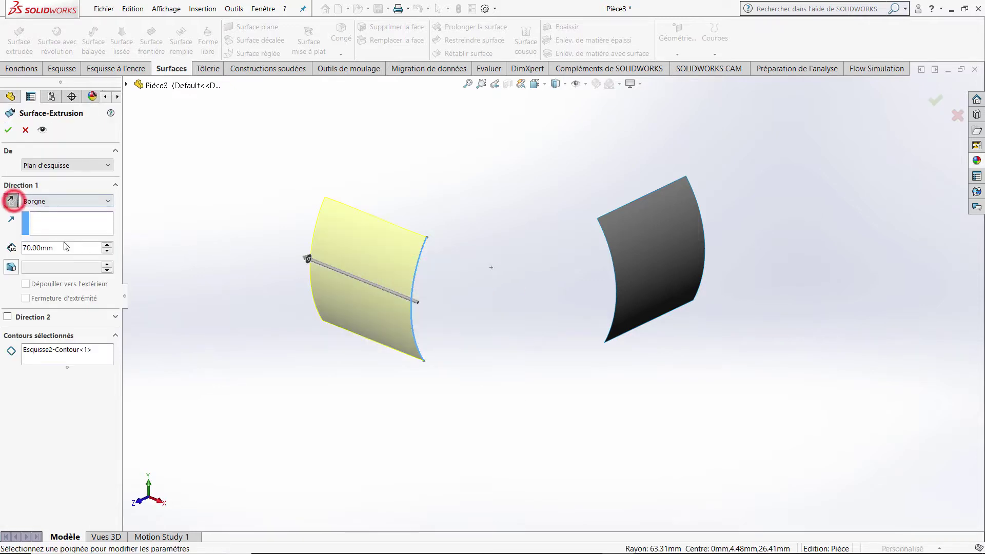
{"action": "left_click", "coordinate": [107, 244]}
{"action": "left_click", "coordinate": [107, 244]}
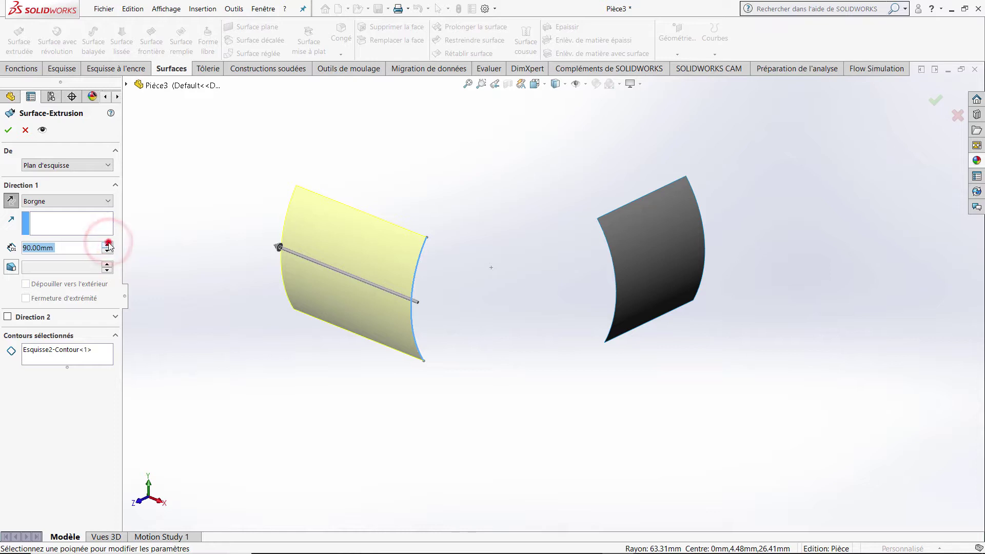
{"action": "left_click", "coordinate": [107, 244]}
{"action": "left_click", "coordinate": [8, 130]}
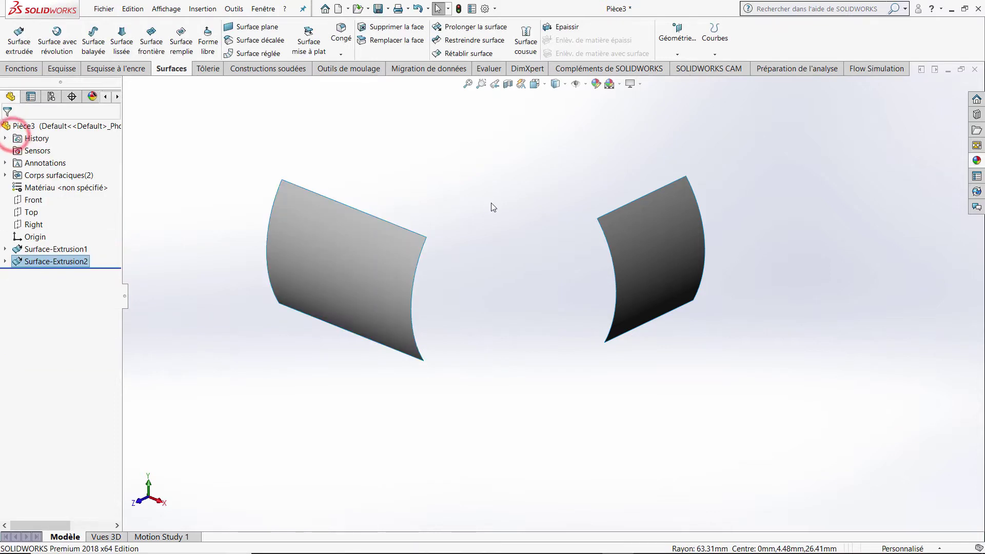
Start a surface loft using the facing curved edges of the two extruded surfaces as profiles
{"action": "mouse_move", "coordinate": [490, 202]}
{"action": "middle_mouse_down"}
{"action": "mouse_move", "coordinate": [602, 285]}
{"action": "mouse_move", "coordinate": [567, 301]}
{"action": "mouse_move", "coordinate": [474, 208]}
{"action": "middle_mouse_up"}
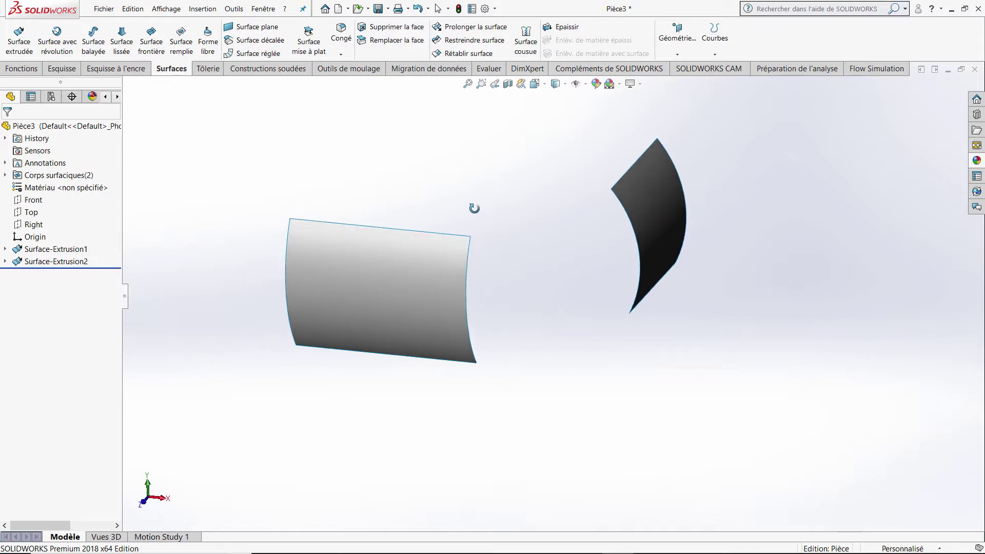
{"action": "left_click", "coordinate": [122, 40]}
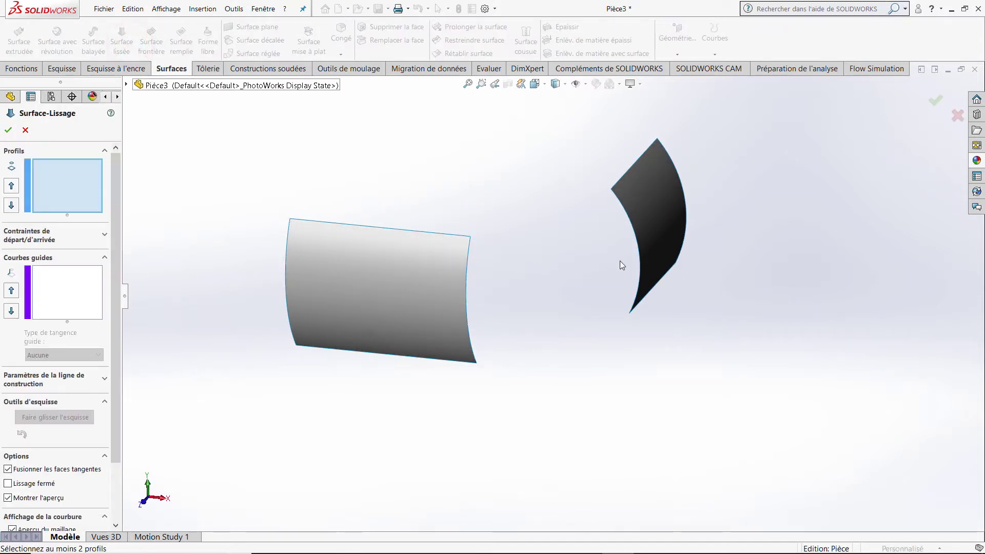
{"action": "left_click", "coordinate": [639, 249]}
{"action": "middle_click_drag", "start_coordinate": [588, 268], "coordinate": [421, 220]}
{"action": "left_click", "coordinate": [367, 318]}
Set both the start and end constraints of the loft to Tangent à la face
{"action": "left_click", "coordinate": [94, 237]}
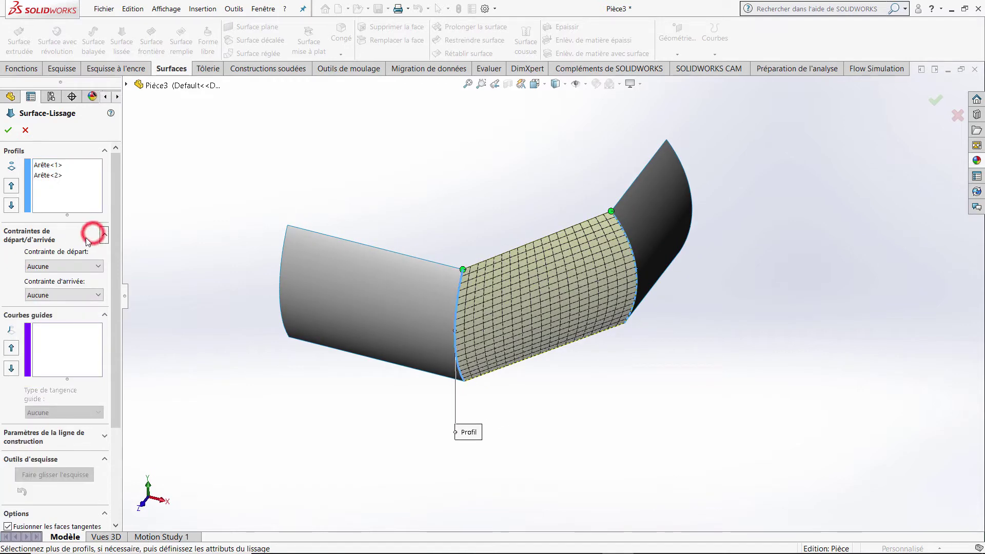
{"action": "left_click", "coordinate": [72, 265]}
{"action": "left_click", "coordinate": [60, 304]}
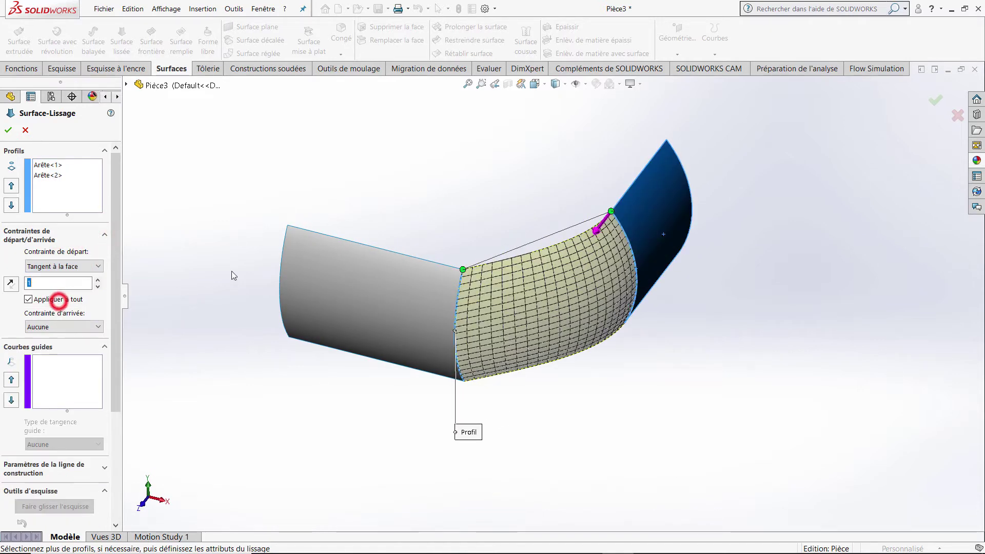
{"action": "middle_click_drag", "start_coordinate": [441, 211], "coordinate": [464, 261]}
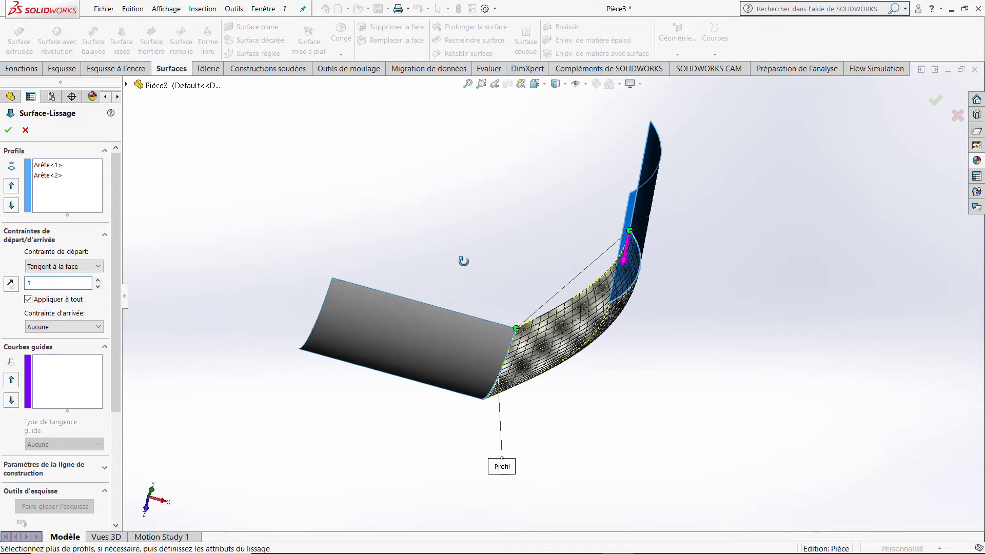
{"action": "left_click", "coordinate": [76, 327]}
{"action": "left_click", "coordinate": [52, 365]}
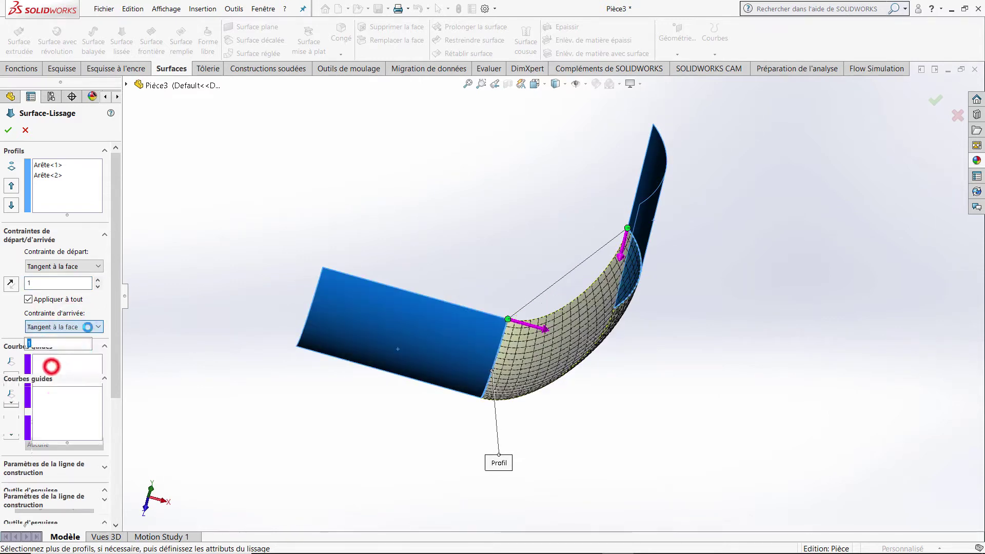
Create the loft with a start tangent length of 1.3 and an end tangent length increased to about 2.1
{"action": "left_click", "coordinate": [97, 280]}
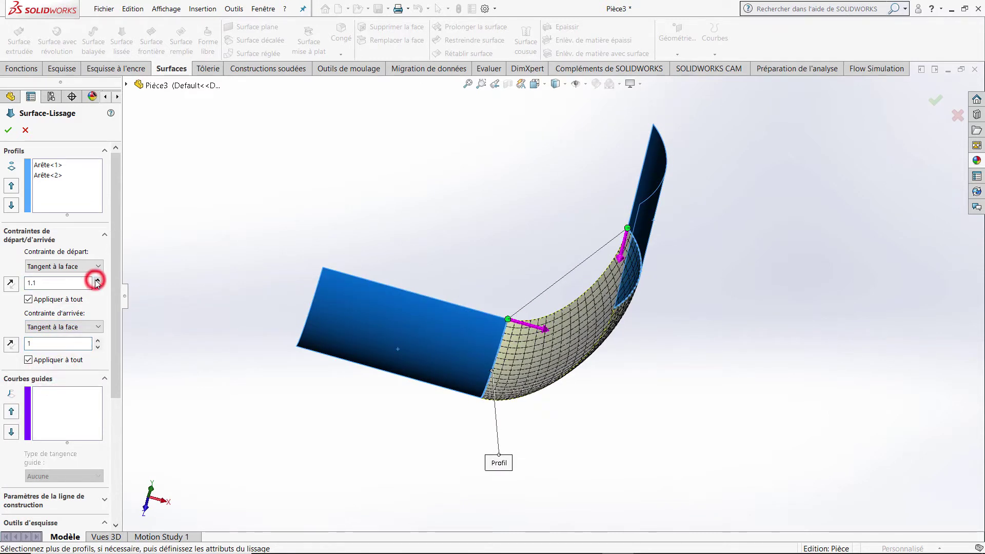
{"action": "left_click", "coordinate": [97, 281]}
{"action": "left_click", "coordinate": [97, 281]}
{"action": "middle_click_drag", "start_coordinate": [442, 221], "coordinate": [637, 244]}
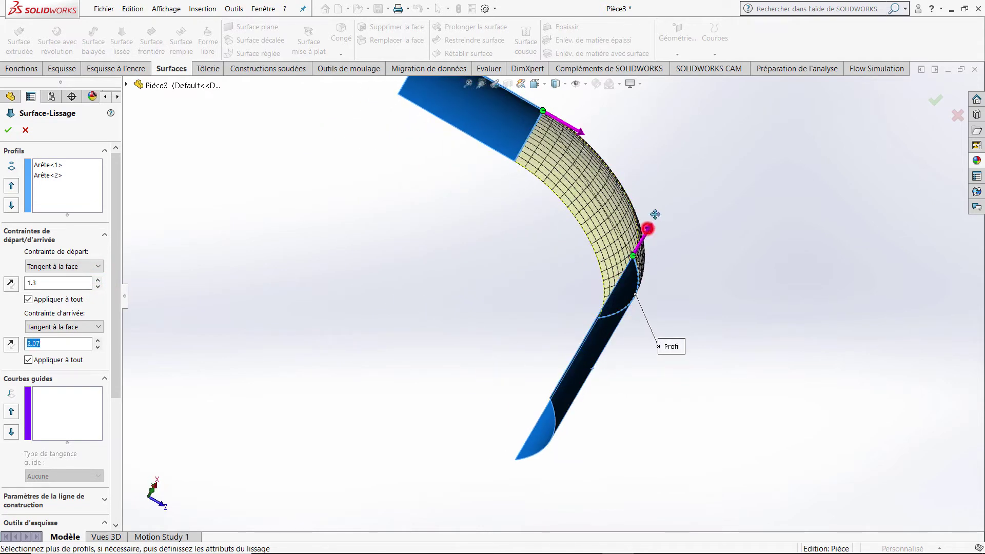
{"action": "middle_click_drag", "start_coordinate": [711, 190], "coordinate": [314, 210]}
{"action": "left_click", "coordinate": [14, 133]}
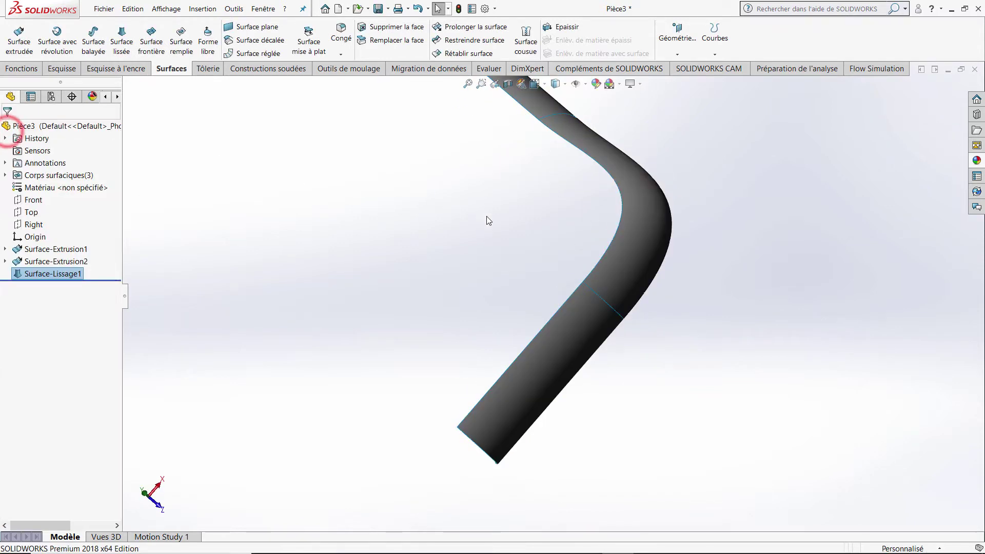
{"action": "middle_click_drag", "start_coordinate": [485, 219], "coordinate": [460, 248]}
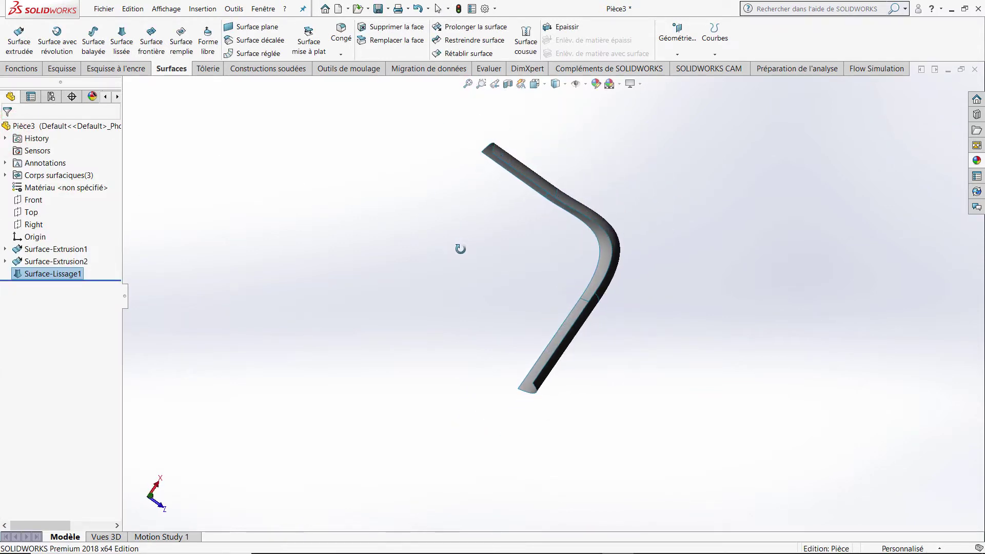
{"action": "mouse_move", "coordinate": [500, 181]}
{"action": "middle_mouse_down"}
{"action": "mouse_move", "coordinate": [494, 211]}
{"action": "mouse_move", "coordinate": [453, 220]}
{"action": "middle_mouse_up"}
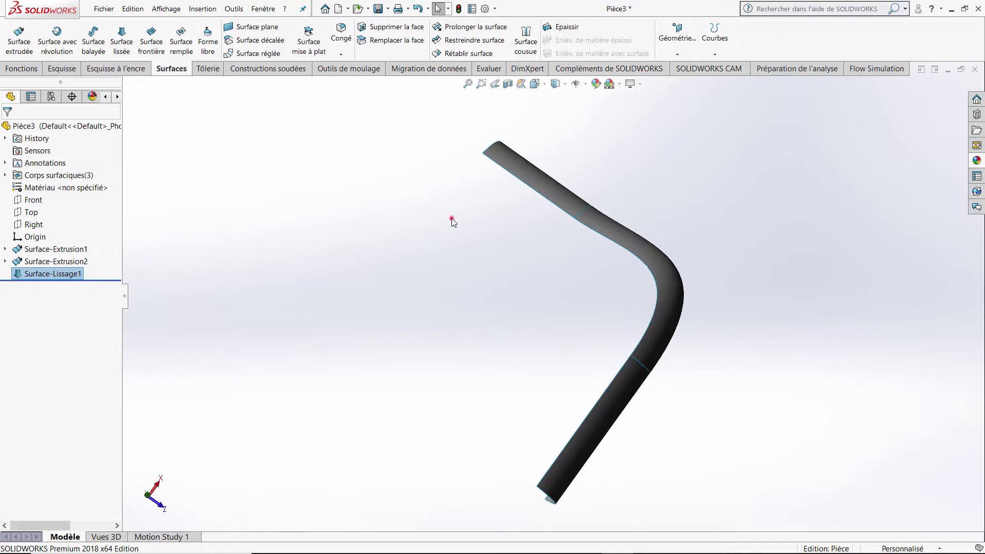
{"action": "left_click", "coordinate": [451, 218]}
{"action": "left_click", "coordinate": [19, 38]}
{"action": "middle_click_drag", "start_coordinate": [398, 334], "coordinate": [438, 220]}
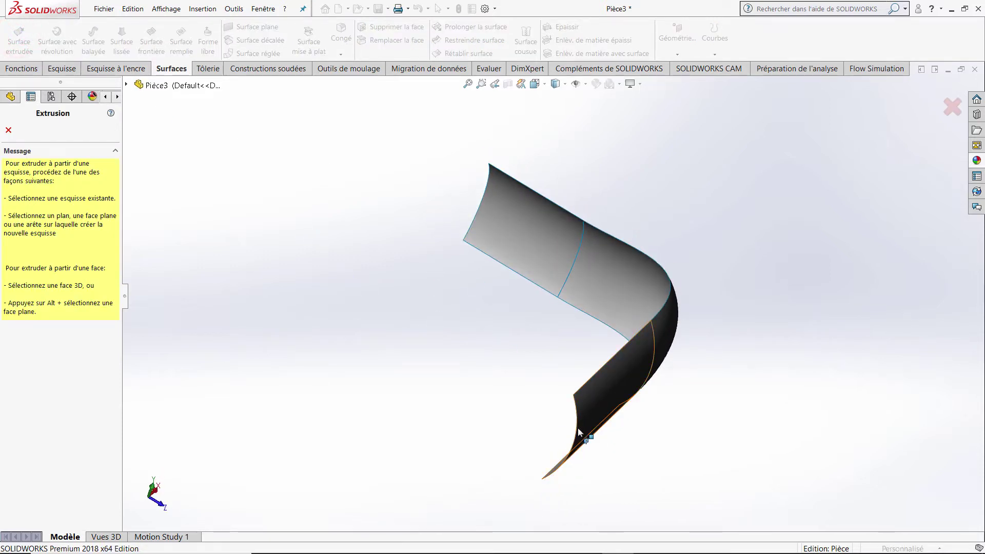
{"action": "middle_click_drag", "start_coordinate": [577, 427], "coordinate": [554, 428]}
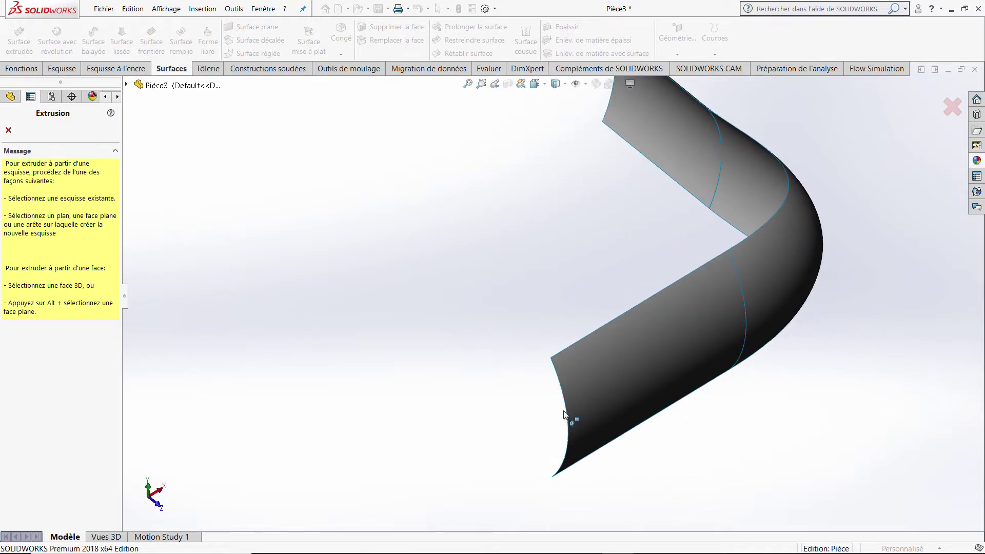
{"action": "left_click", "coordinate": [565, 402]}
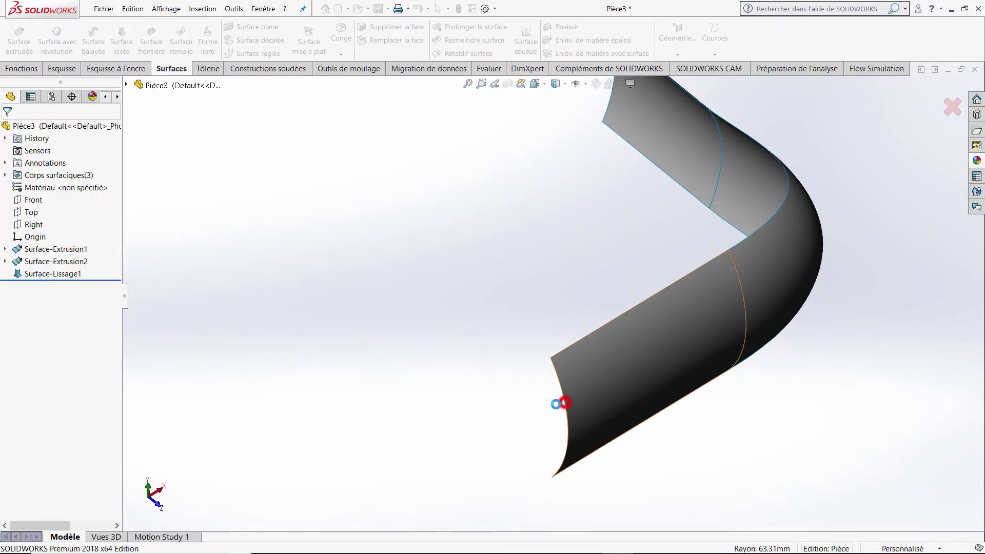
{"action": "middle_click_drag", "start_coordinate": [524, 290], "coordinate": [577, 312]}
{"action": "scroll", "coordinate": [577, 310], "scroll_direction": "up", "scroll_amount": 2}
{"action": "scroll", "coordinate": [589, 199], "scroll_direction": "down", "scroll_amount": 3}
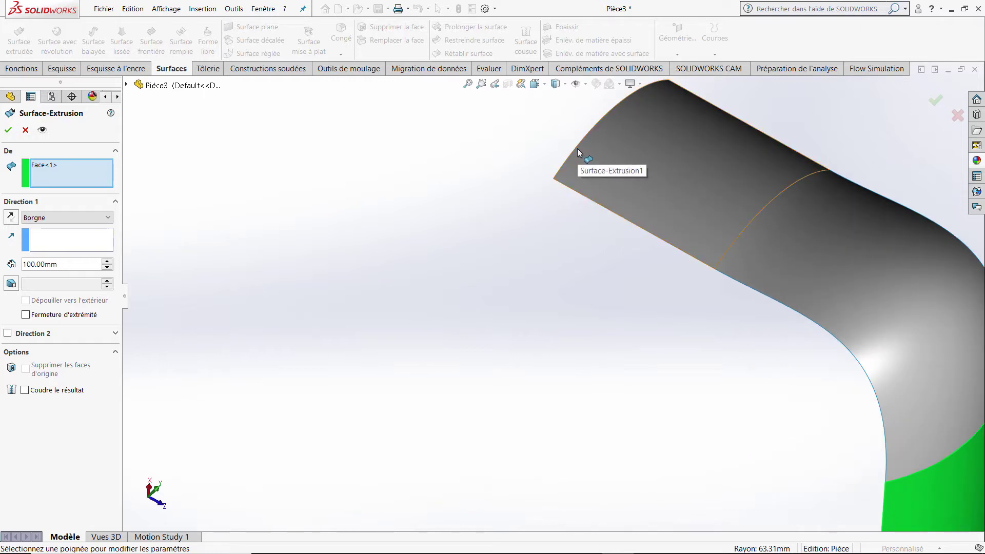
{"action": "left_click", "coordinate": [27, 130]}
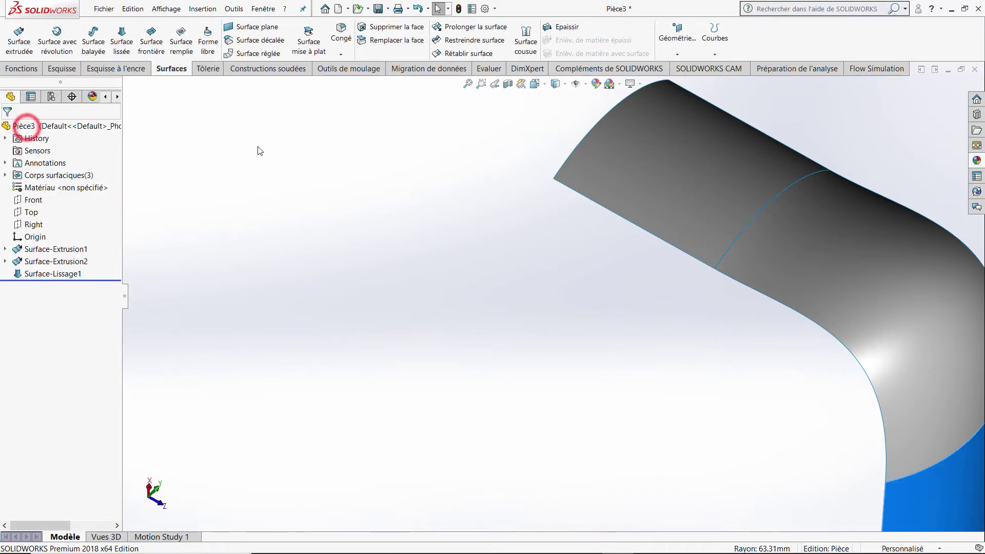
Start a second surface loft using the free outer curved end edges of the two extruded surfaces as profiles
{"action": "left_click", "coordinate": [119, 44]}
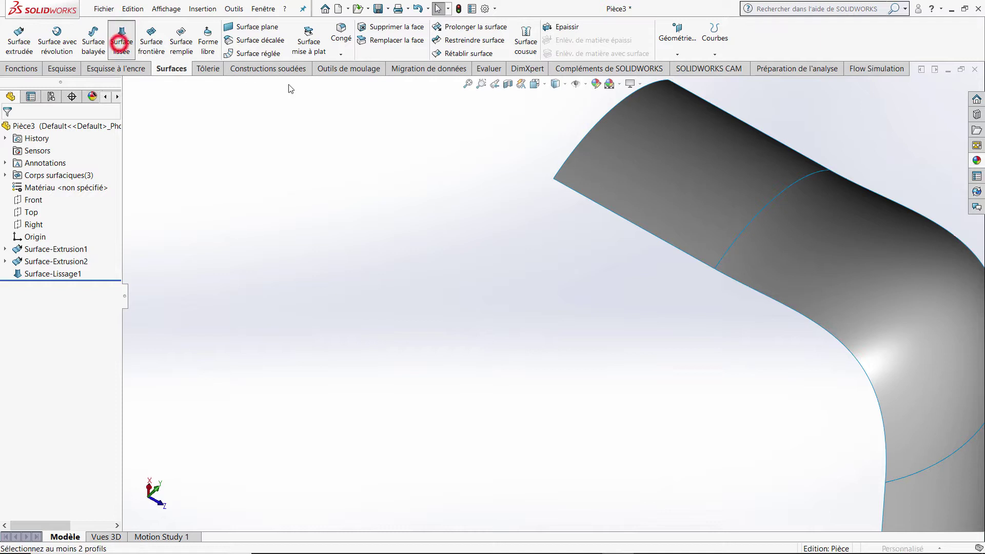
{"action": "left_click", "coordinate": [574, 148]}
{"action": "scroll", "coordinate": [574, 276], "scroll_direction": "up", "scroll_amount": 3}
{"action": "scroll", "coordinate": [574, 276], "scroll_direction": "up", "scroll_amount": 2}
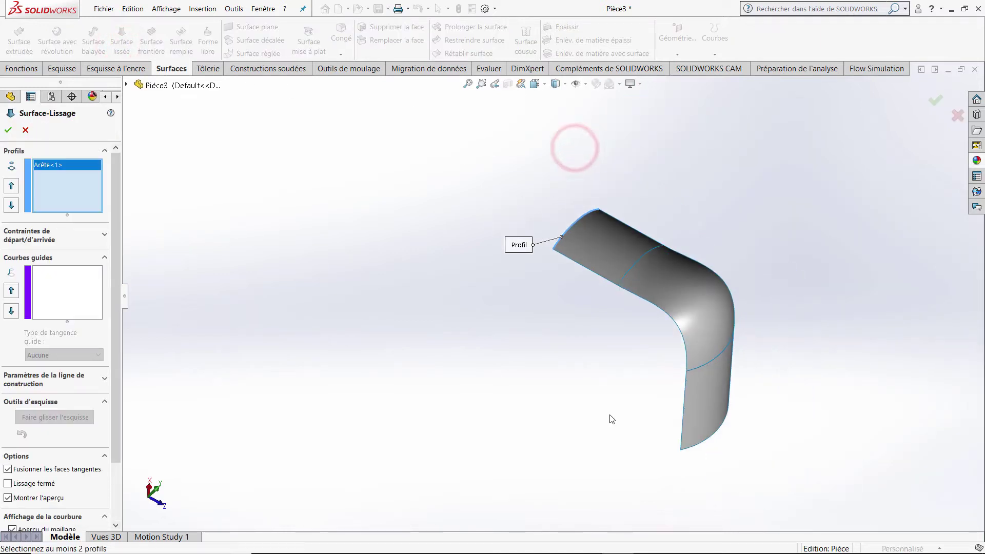
{"action": "middle_click_drag", "start_coordinate": [611, 417], "coordinate": [626, 402]}
{"action": "scroll", "coordinate": [711, 409], "scroll_direction": "down", "scroll_amount": 5}
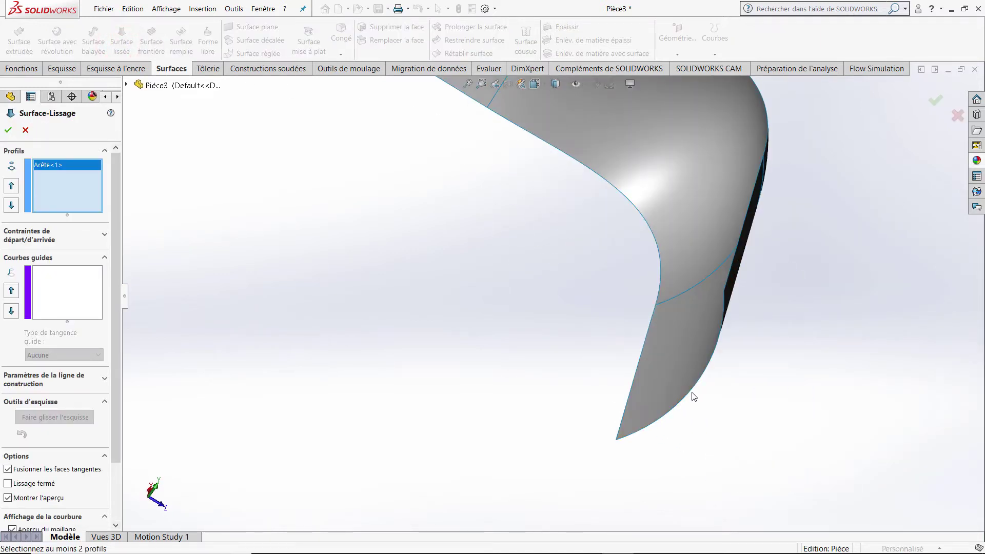
{"action": "left_click", "coordinate": [694, 395]}
{"action": "scroll", "coordinate": [572, 374], "scroll_direction": "up", "scroll_amount": 3}
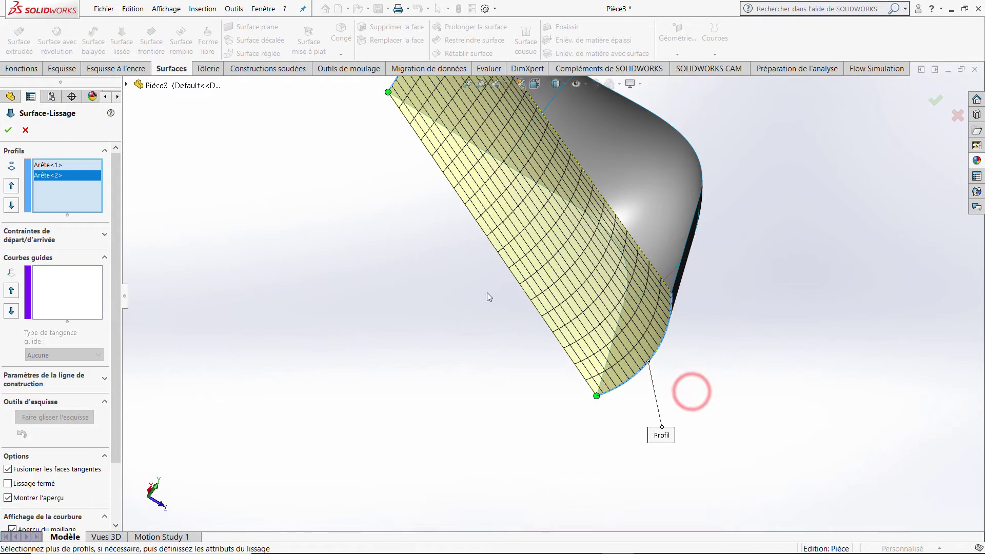
{"action": "middle_click_drag", "start_coordinate": [484, 293], "coordinate": [407, 300]}
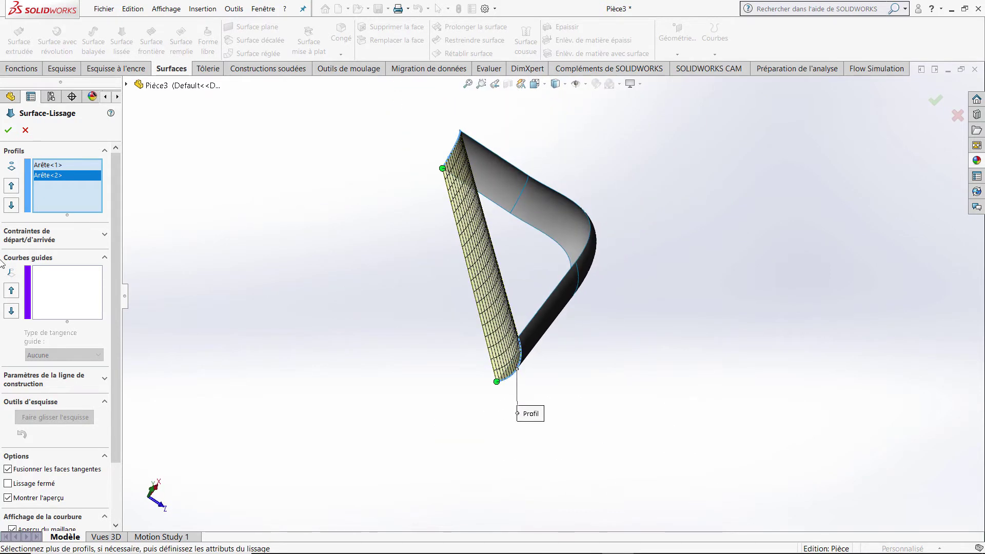
Set both the start and end constraints of the second loft to Tangent à la face
{"action": "left_click", "coordinate": [105, 236]}
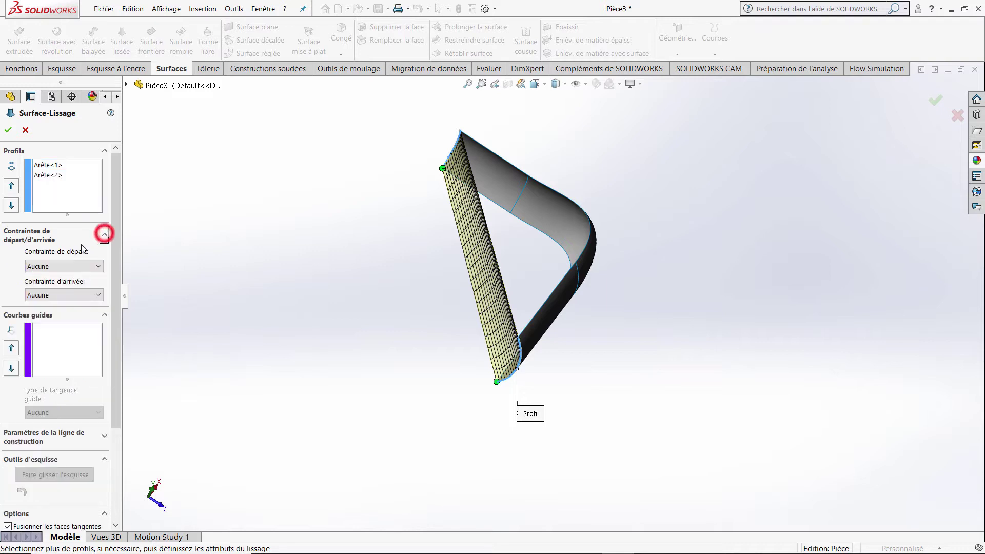
{"action": "left_click", "coordinate": [76, 266]}
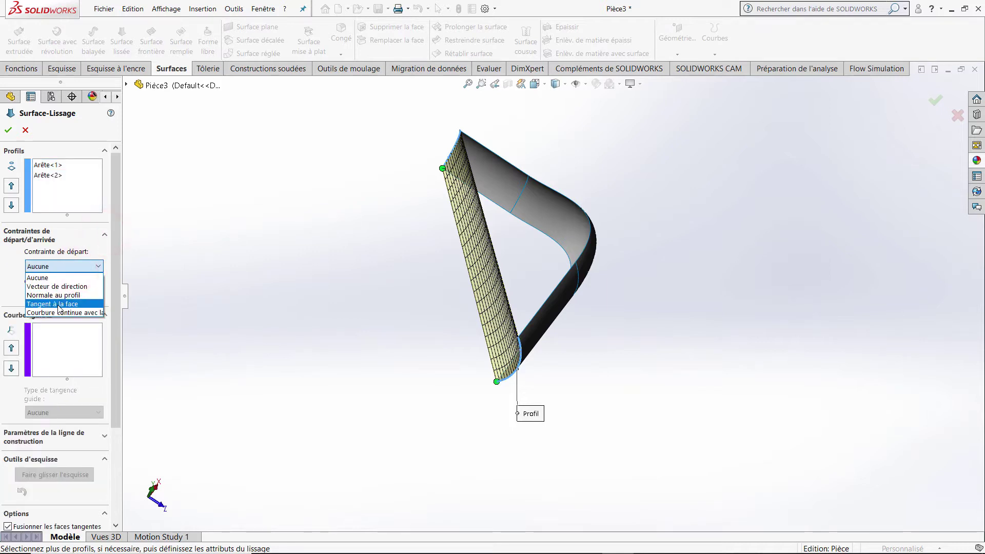
{"action": "left_click", "coordinate": [58, 305]}
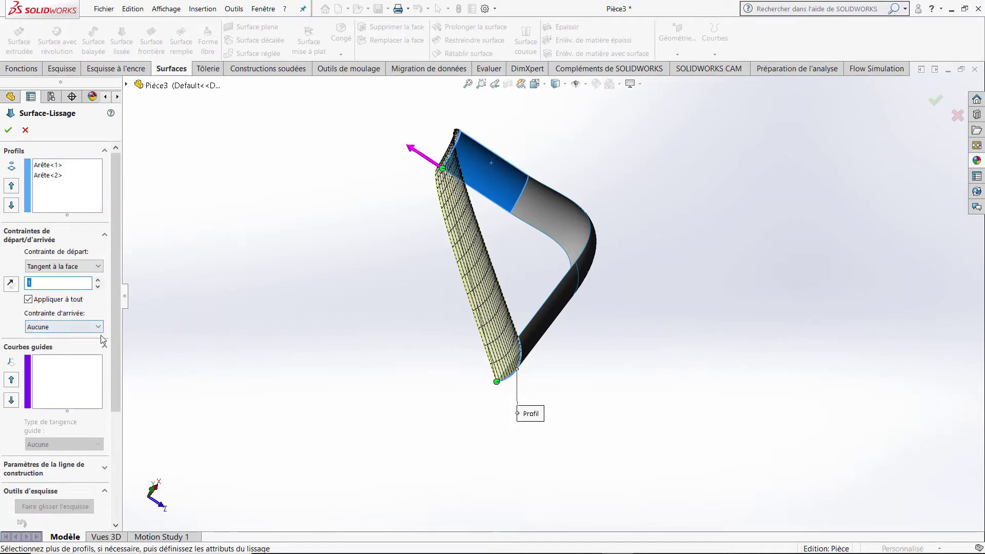
{"action": "left_click", "coordinate": [70, 365]}
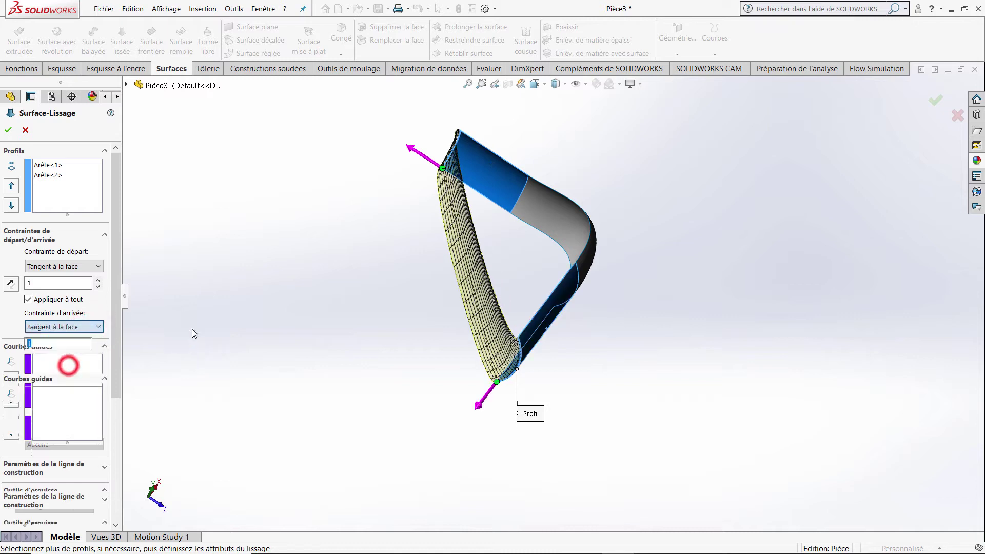
Raise the loft's start tangent length to 1.2 and stretch its end tangent length to about 5.18
{"action": "left_click", "coordinate": [98, 280]}
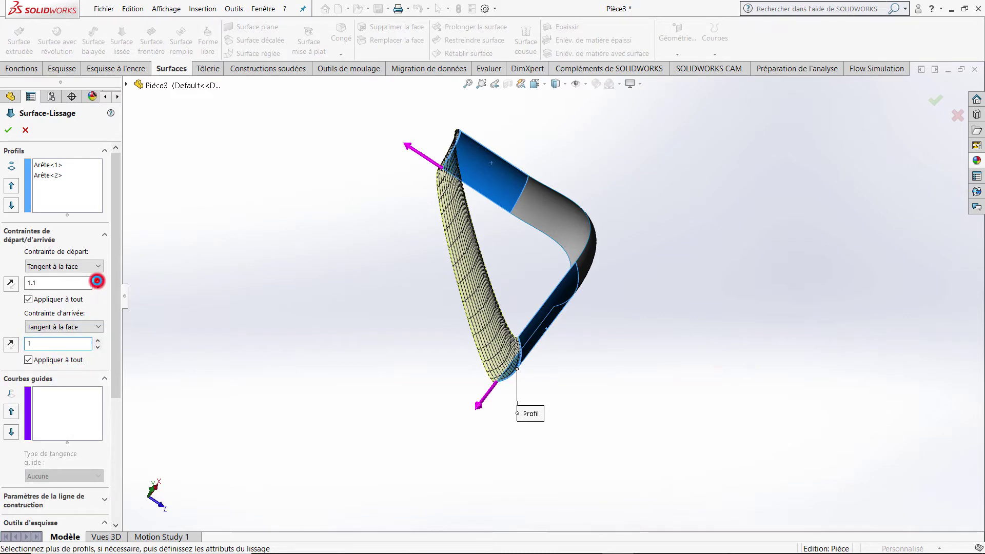
{"action": "left_click", "coordinate": [98, 280]}
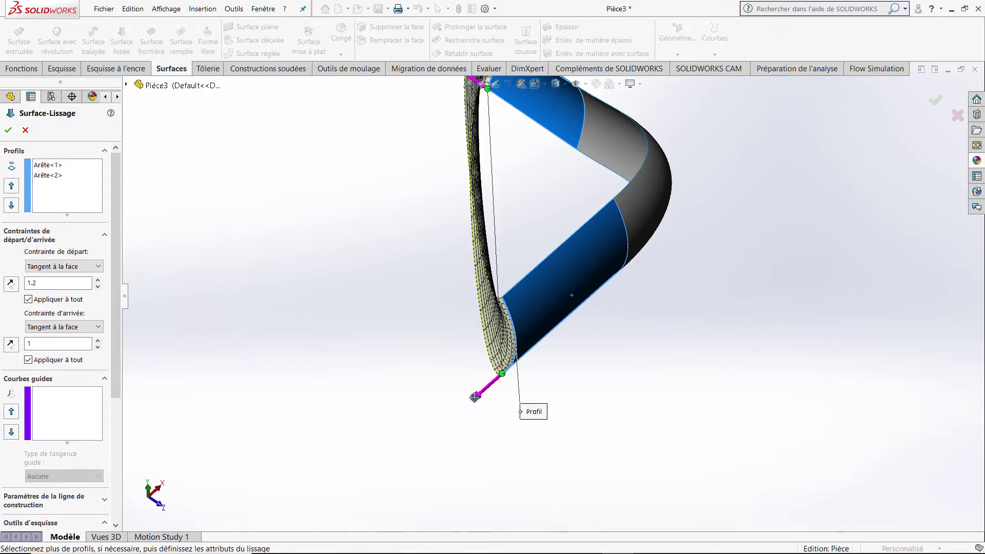
{"action": "left_click_drag", "start_coordinate": [444, 418], "coordinate": [445, 423]}
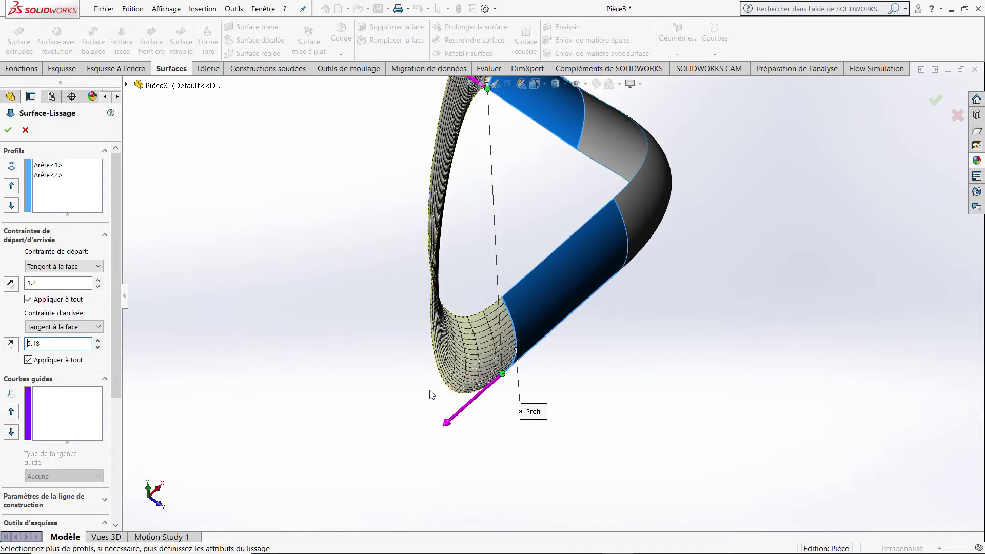
{"action": "middle_click_drag", "start_coordinate": [430, 394], "coordinate": [488, 180]}
{"action": "scroll", "coordinate": [449, 176], "scroll_direction": "down", "scroll_amount": 2}
{"action": "scroll", "coordinate": [482, 217], "scroll_direction": "down", "scroll_amount": 3}
{"action": "scroll", "coordinate": [601, 260], "scroll_direction": "up", "scroll_amount": 3}
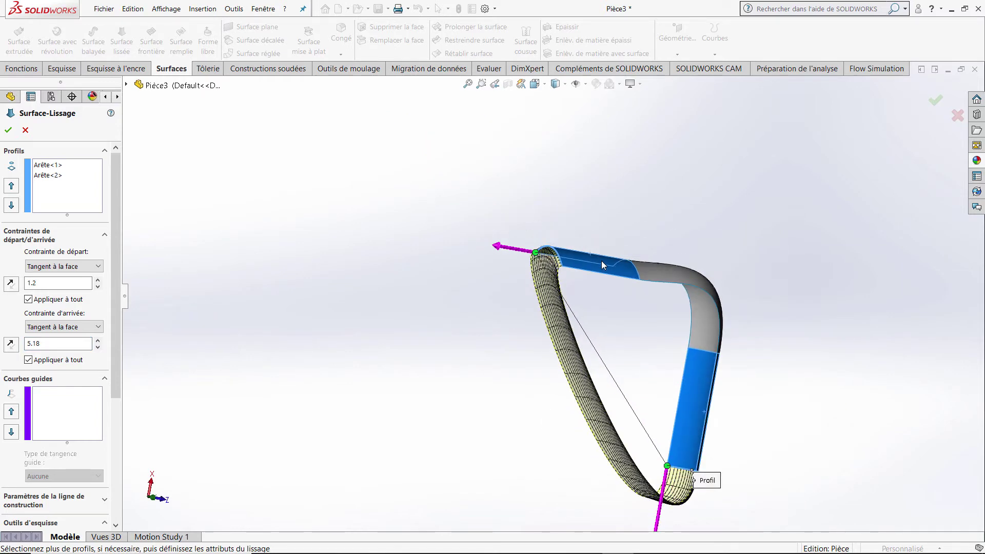
Stretch the start tangent length to about 3.71 and create the second loft, closing the band of surfaces
{"action": "middle_click_drag", "start_coordinate": [601, 261], "coordinate": [465, 336]}
{"action": "scroll", "coordinate": [517, 260], "scroll_direction": "down", "scroll_amount": 2}
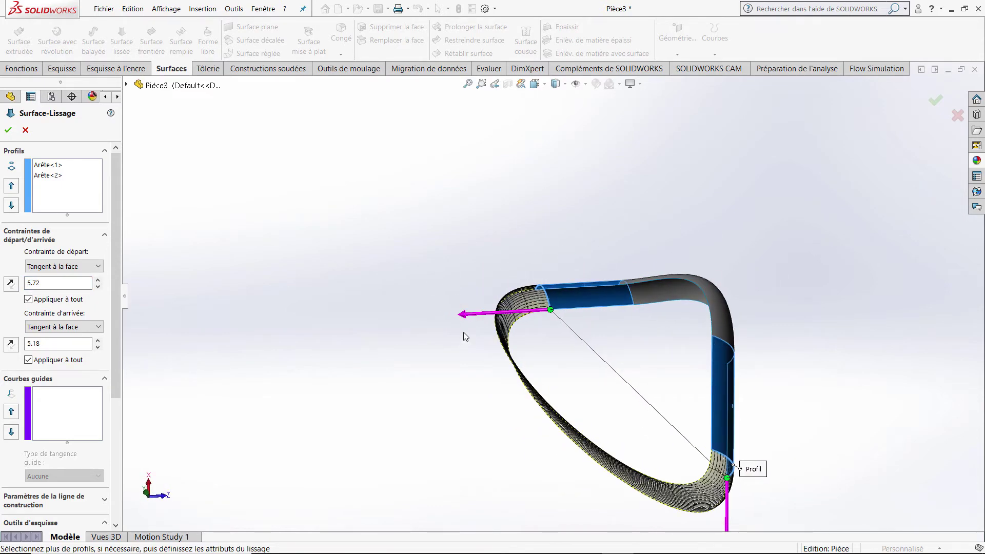
{"action": "left_click_drag", "start_coordinate": [463, 315], "coordinate": [455, 314]}
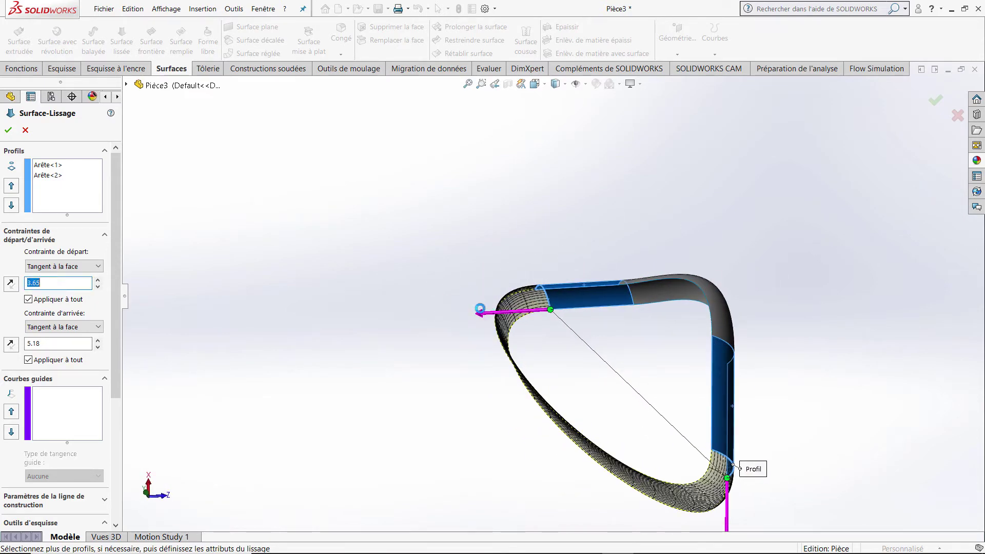
{"action": "middle_click_drag", "start_coordinate": [463, 302], "coordinate": [484, 325]}
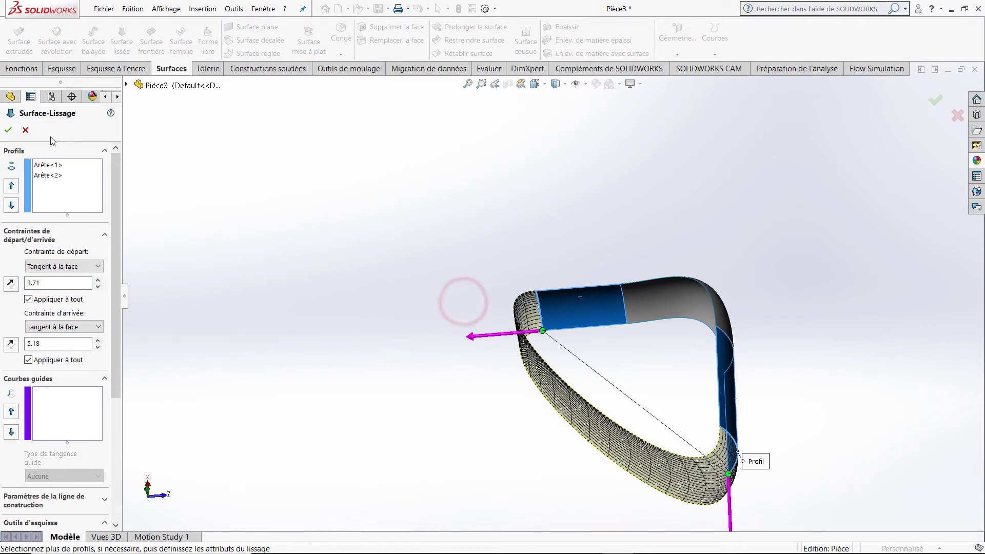
{"action": "left_click", "coordinate": [11, 130]}
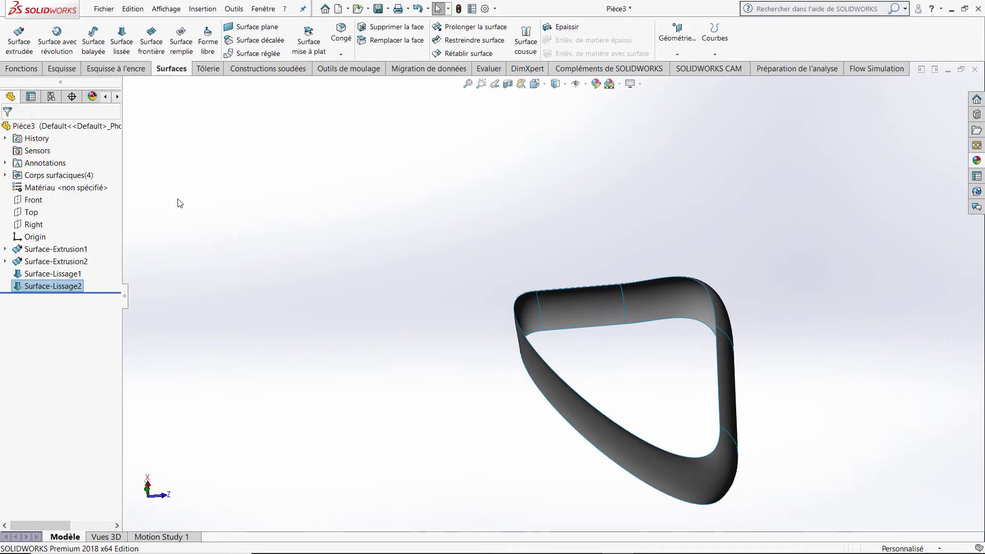
Start a filled surface over the band's upper opening, picking the rim edges of one extruded surface and both lofts as boundaries
{"action": "middle_click_drag", "start_coordinate": [458, 361], "coordinate": [425, 262]}
{"action": "left_click", "coordinate": [425, 262]}
{"action": "scroll", "coordinate": [605, 400], "scroll_direction": "up", "scroll_amount": 2}
{"action": "scroll", "coordinate": [604, 400], "scroll_direction": "down", "scroll_amount": 2}
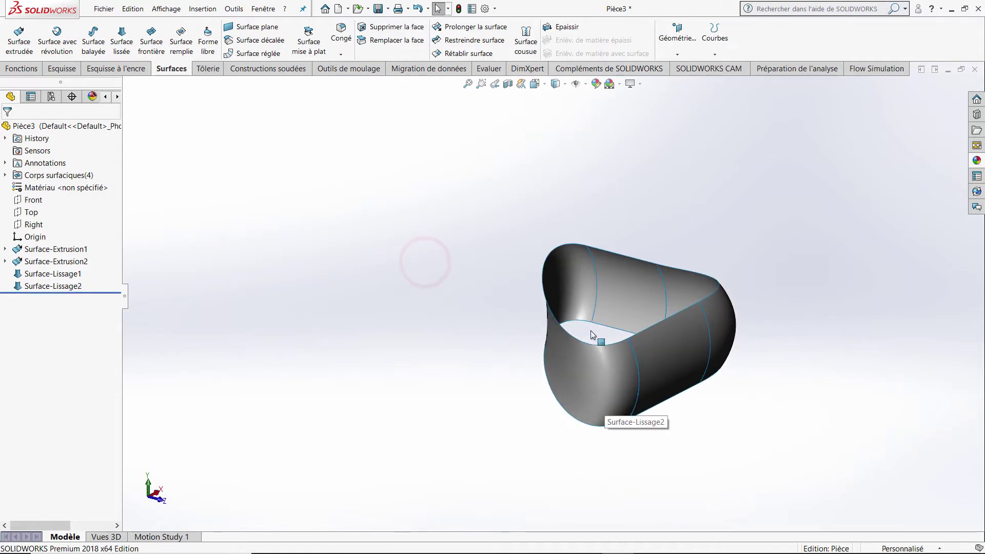
{"action": "scroll", "coordinate": [590, 330], "scroll_direction": "down", "scroll_amount": 1}
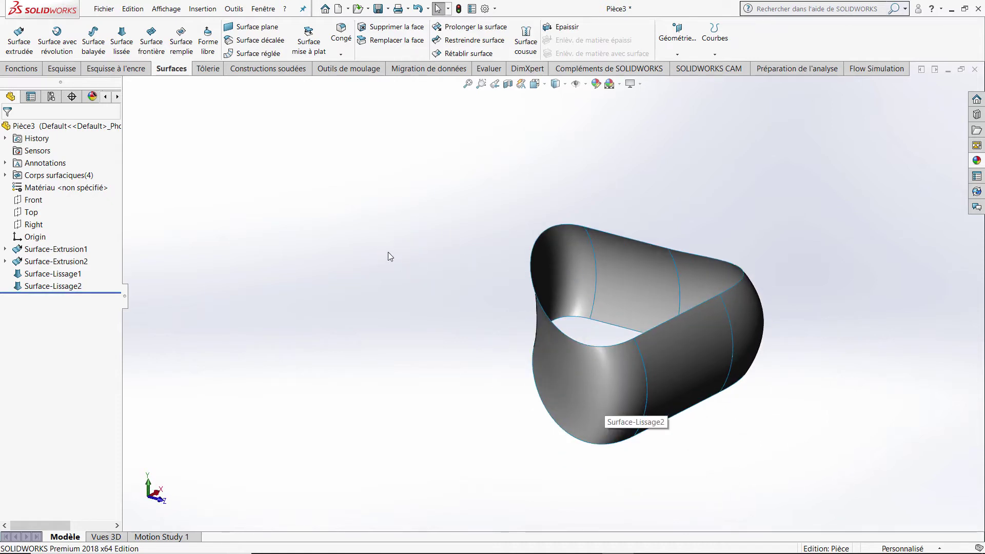
{"action": "left_click", "coordinate": [181, 42]}
{"action": "middle_click_drag", "start_coordinate": [424, 271], "coordinate": [657, 364]}
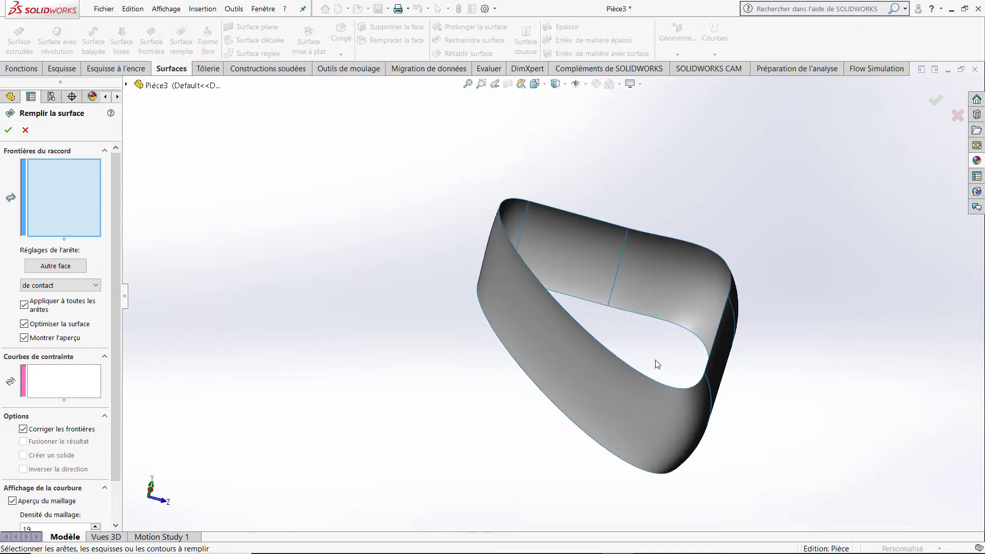
{"action": "left_click", "coordinate": [716, 343]}
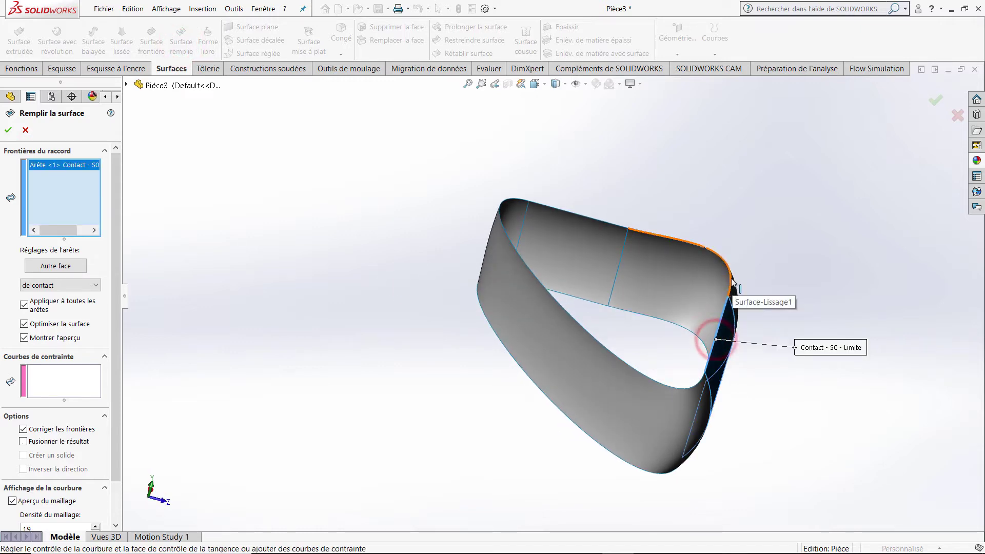
{"action": "left_click", "coordinate": [625, 230]}
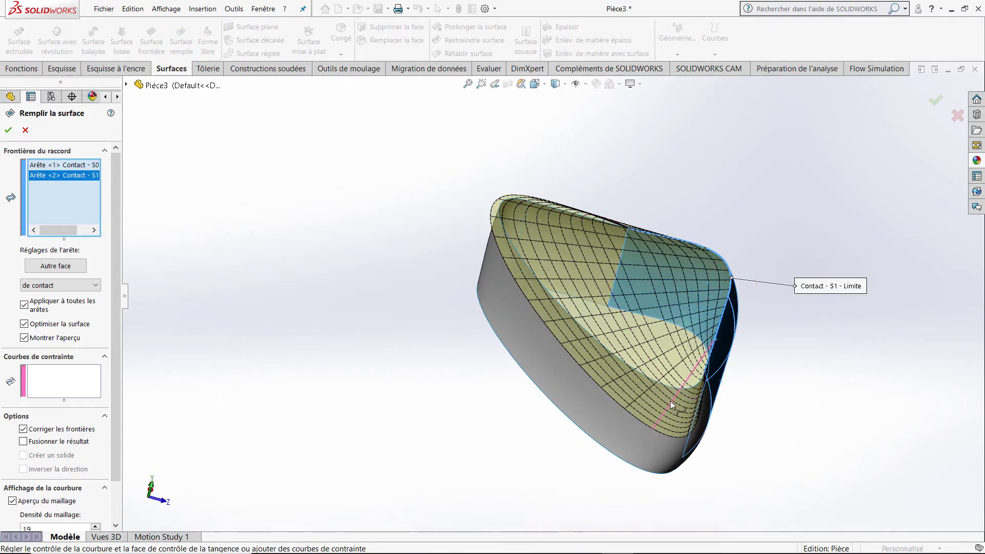
{"action": "left_click", "coordinate": [687, 381]}
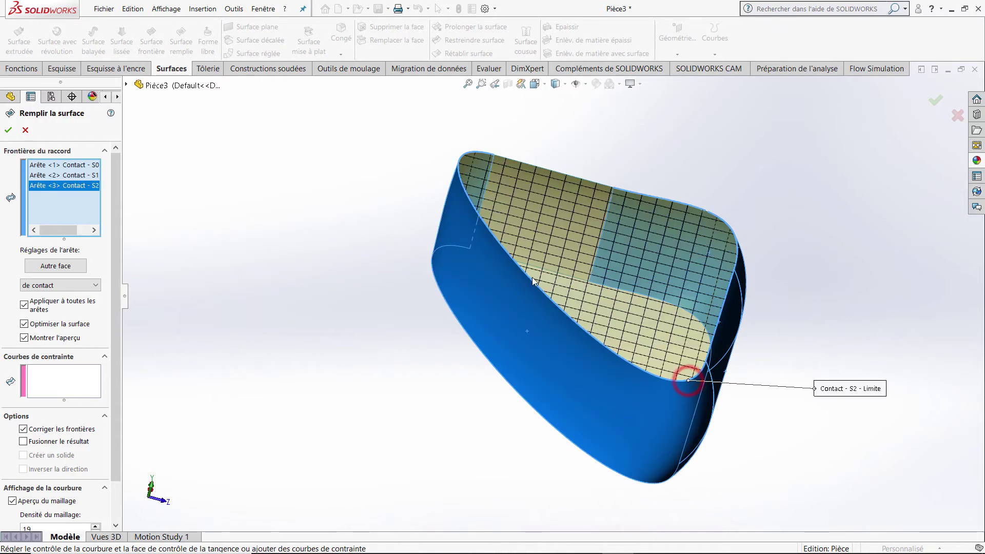
{"action": "middle_click_drag", "start_coordinate": [532, 277], "coordinate": [490, 229]}
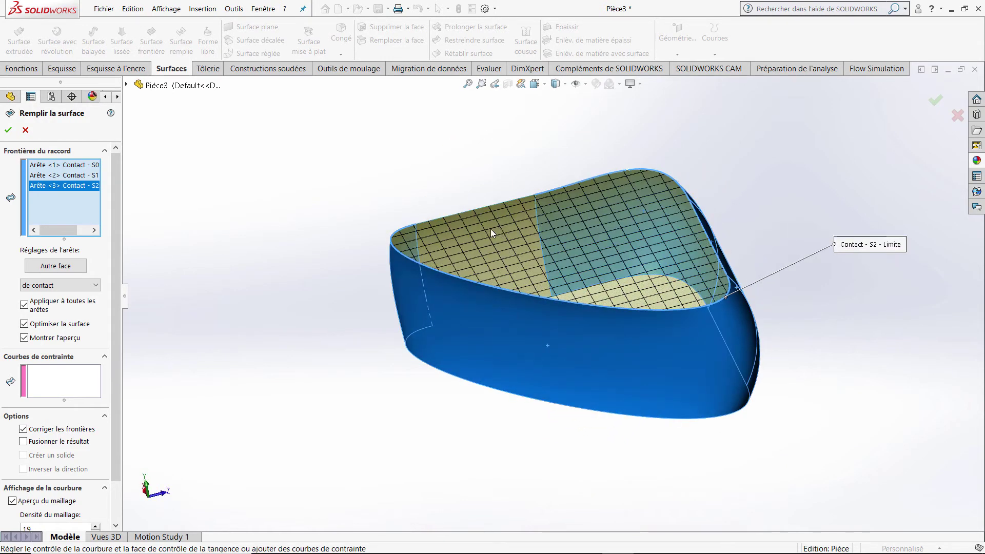
Set the edge condition of all boundary edges to tangente and create the filled surface
{"action": "left_click", "coordinate": [81, 285]}
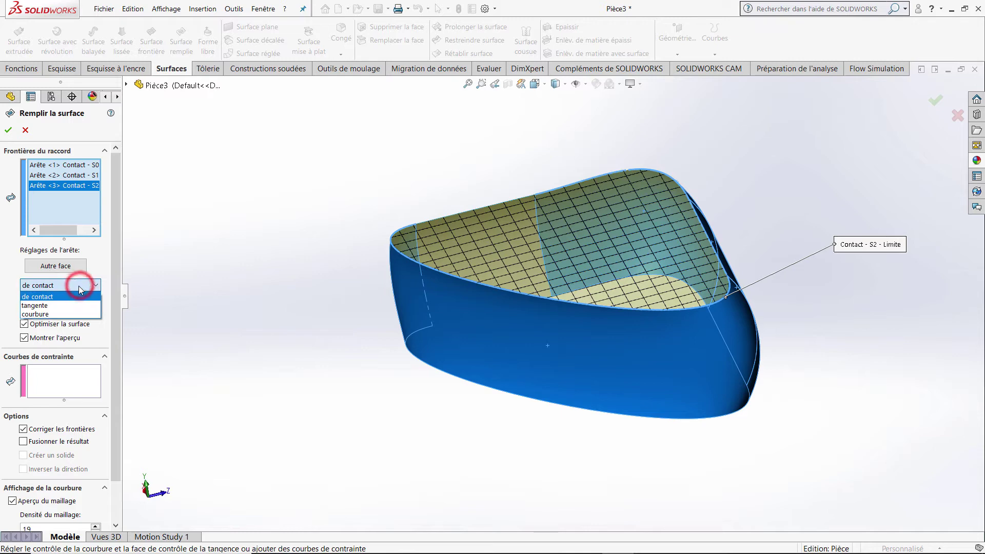
{"action": "left_click", "coordinate": [65, 303]}
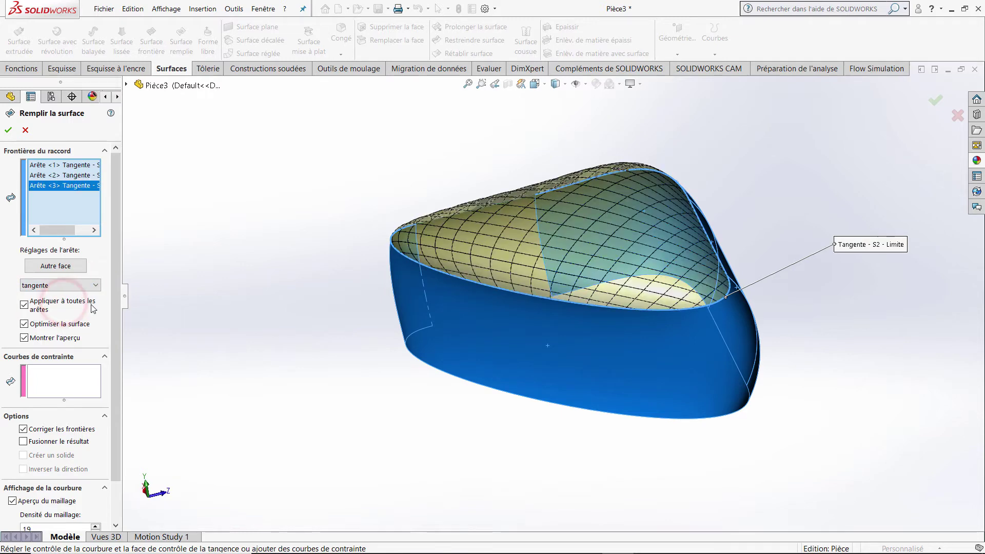
{"action": "middle_click_drag", "start_coordinate": [350, 333], "coordinate": [308, 272]}
{"action": "left_click", "coordinate": [7, 131]}
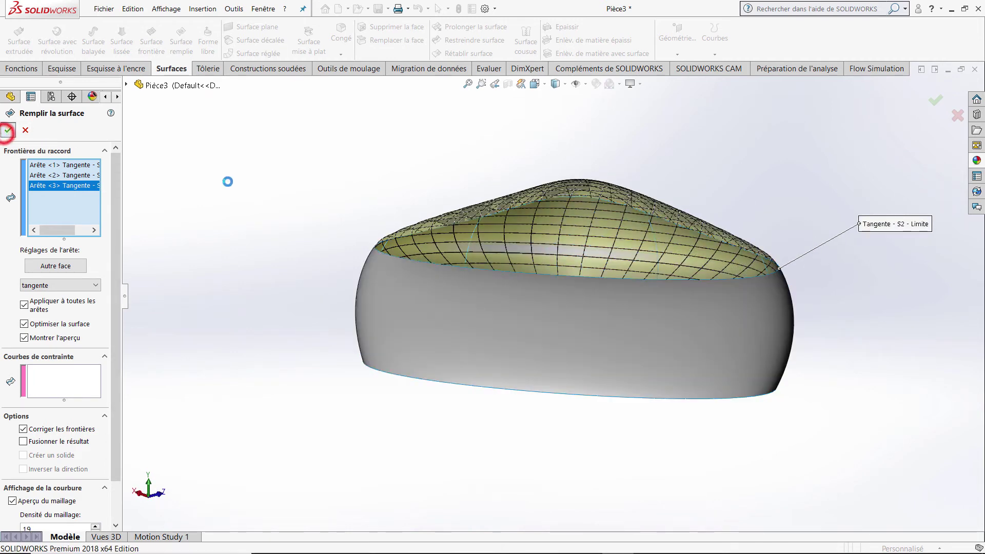
{"action": "mouse_move", "coordinate": [283, 308]}
{"action": "middle_mouse_down"}
{"action": "mouse_move", "coordinate": [217, 220]}
{"action": "mouse_move", "coordinate": [187, 237]}
{"action": "mouse_move", "coordinate": [272, 266]}
{"action": "middle_mouse_up"}
{"action": "mouse_move", "coordinate": [370, 330]}
{"action": "middle_mouse_down"}
{"action": "mouse_move", "coordinate": [405, 189]}
{"action": "mouse_move", "coordinate": [285, 330]}
{"action": "mouse_move", "coordinate": [279, 455]}
{"action": "mouse_move", "coordinate": [396, 445]}
{"action": "mouse_move", "coordinate": [479, 405]}
{"action": "mouse_move", "coordinate": [677, 257]}
{"action": "middle_mouse_up"}
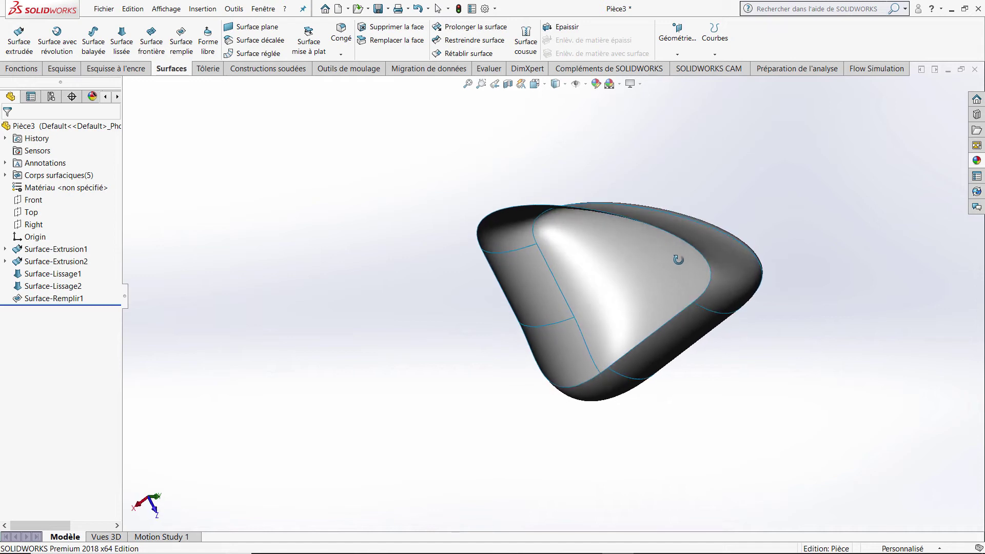
{"action": "left_click", "coordinate": [366, 203]}
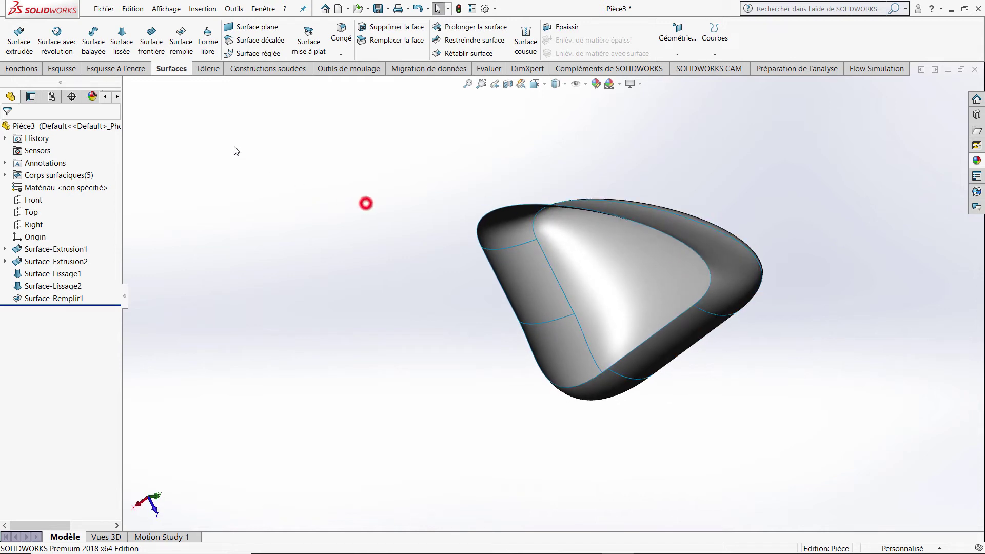
Start a filled surface over the band's remaining opening, picking the four rim edges of the extruded and lofted surfaces as boundaries
{"action": "left_click", "coordinate": [180, 41]}
{"action": "scroll", "coordinate": [636, 310], "scroll_direction": "down", "scroll_amount": 5}
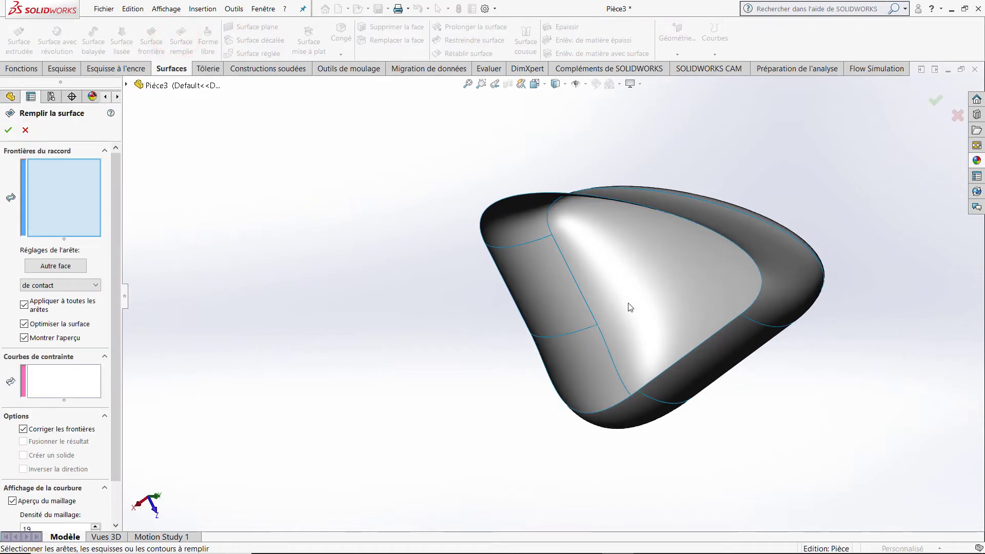
{"action": "left_click", "coordinate": [758, 365]}
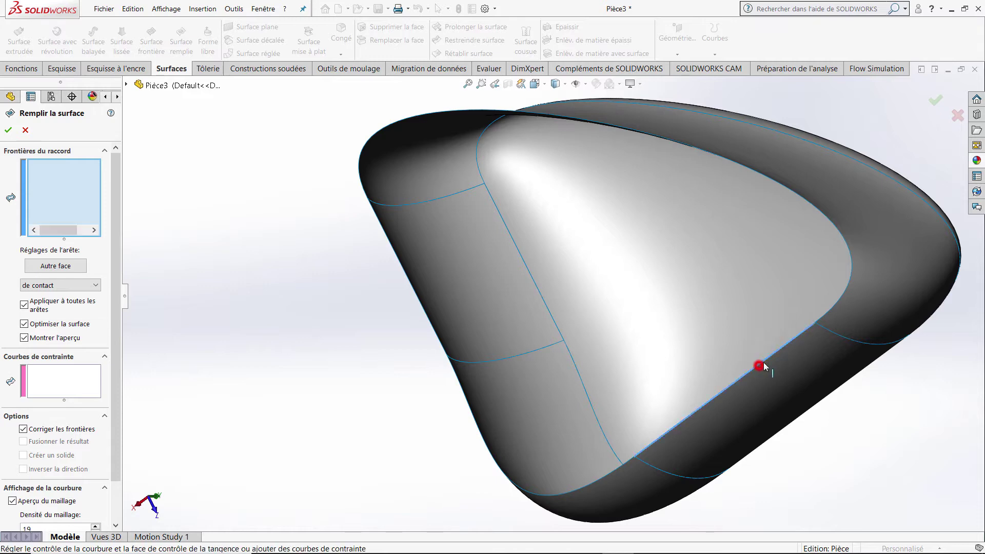
{"action": "left_click", "coordinate": [846, 290]}
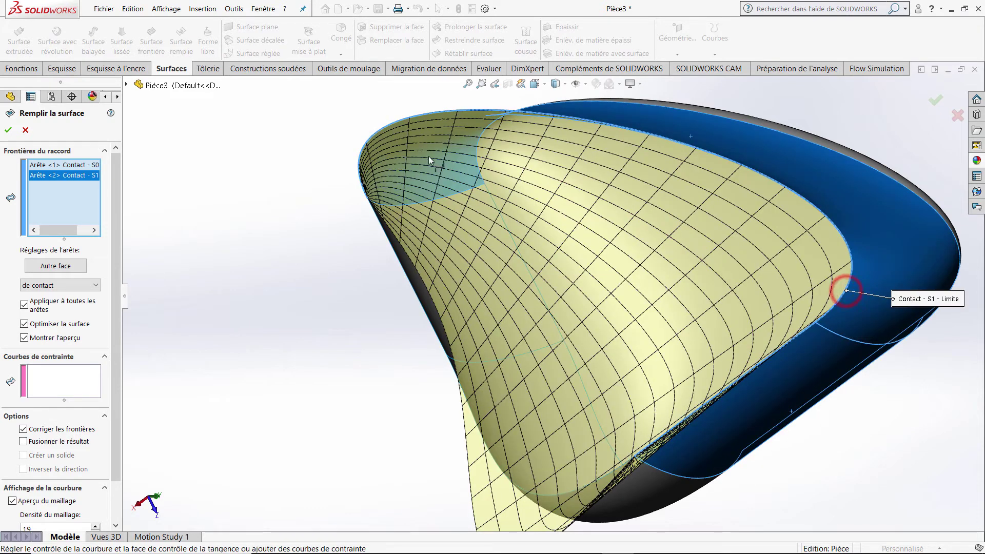
{"action": "left_click", "coordinate": [390, 242]}
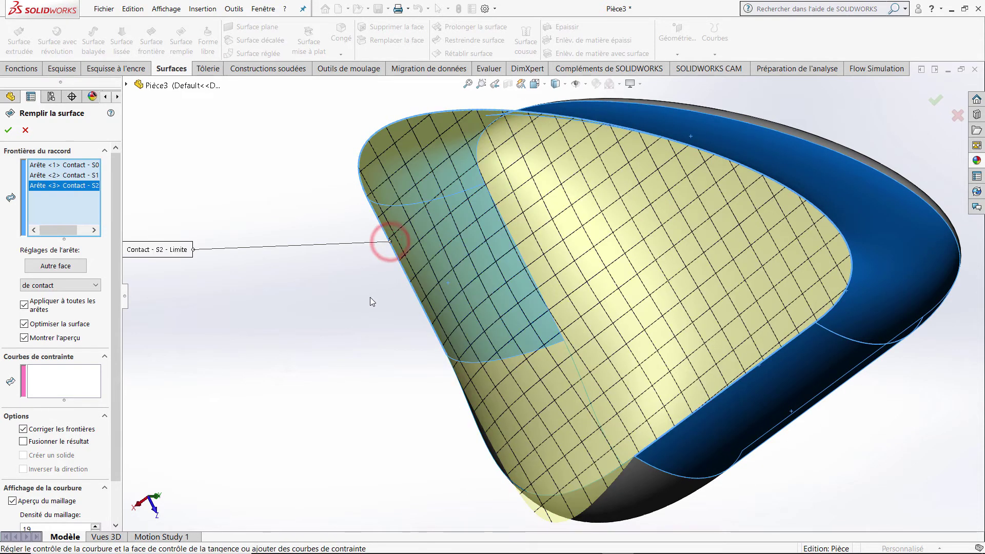
{"action": "middle_click_drag", "start_coordinate": [371, 297], "coordinate": [543, 424]}
{"action": "scroll", "coordinate": [544, 423], "scroll_direction": "down", "scroll_amount": 5}
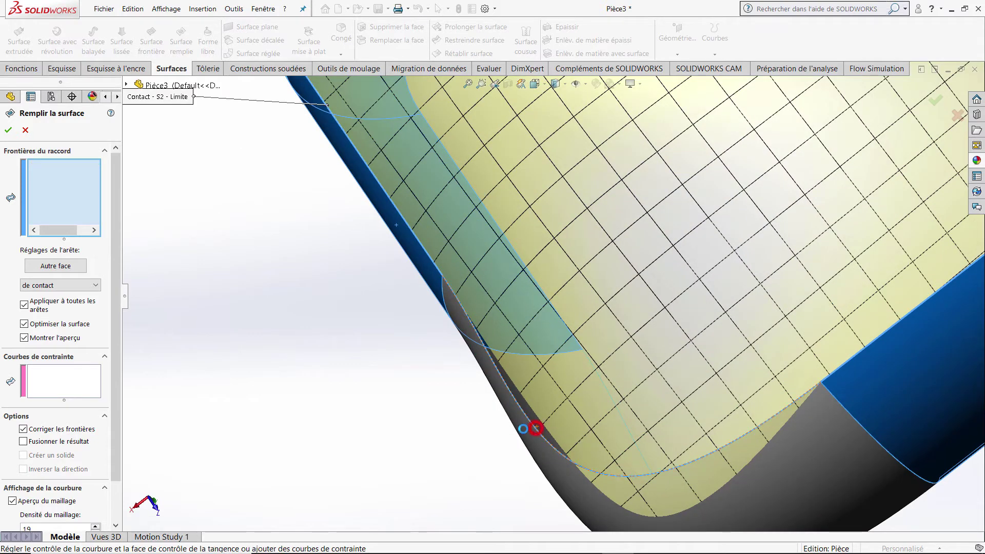
{"action": "left_click", "coordinate": [535, 428]}
{"action": "scroll", "coordinate": [528, 422], "scroll_direction": "up", "scroll_amount": 8}
Set the edge condition of all boundary edges to courbure and create the second filled surface
{"action": "middle_click_drag", "start_coordinate": [549, 386], "coordinate": [434, 331]}
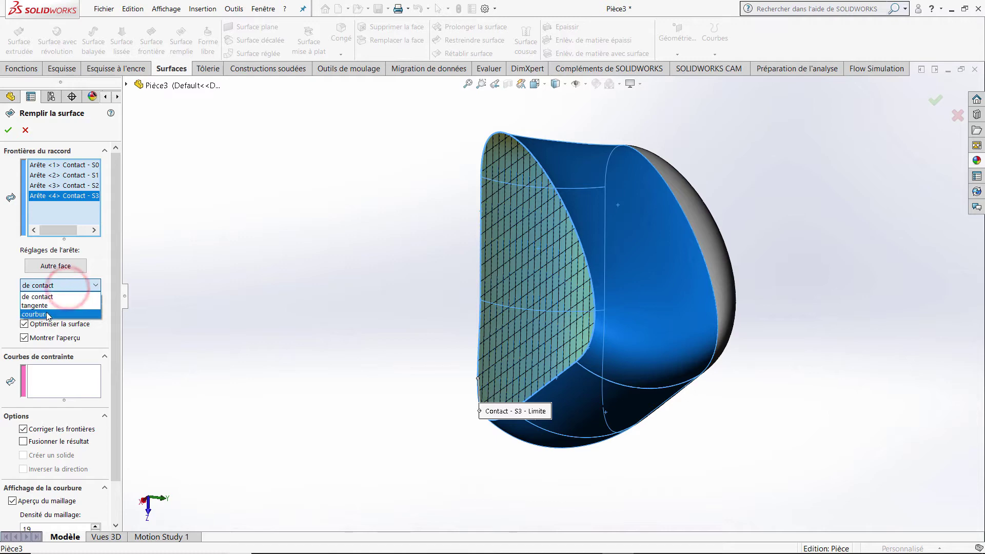
{"action": "left_click", "coordinate": [47, 314]}
{"action": "middle_click_drag", "start_coordinate": [368, 316], "coordinate": [352, 277]}
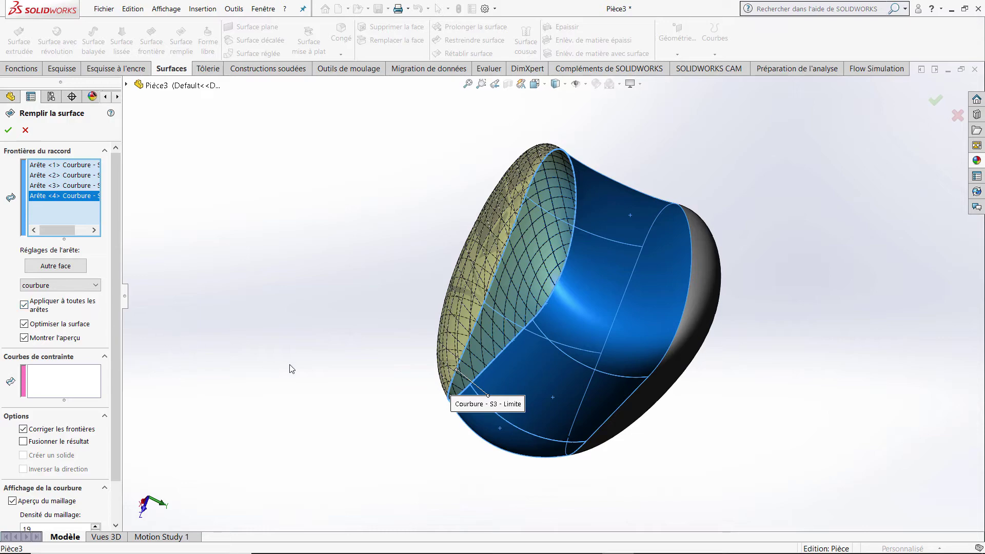
{"action": "middle_click_drag", "start_coordinate": [286, 343], "coordinate": [295, 314]}
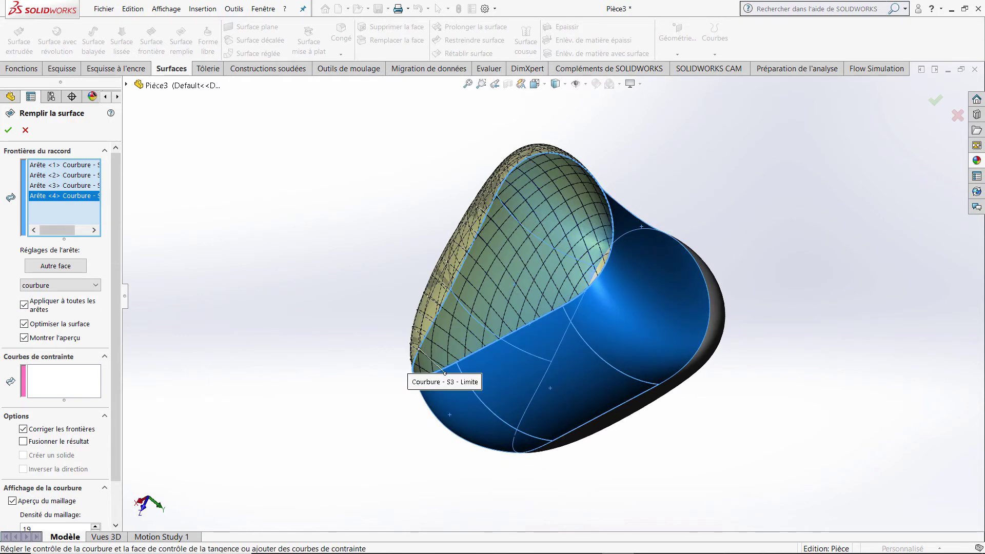
{"action": "left_click", "coordinate": [8, 131]}
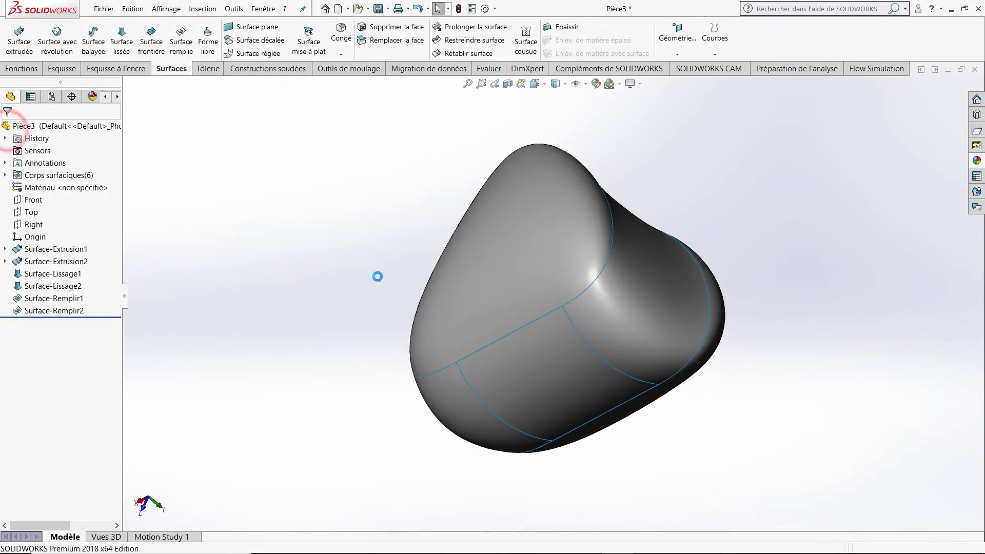
Knit the two extruded, two lofted and two filled surface bodies together into one surface
{"action": "middle_click_drag", "start_coordinate": [425, 267], "coordinate": [358, 343]}
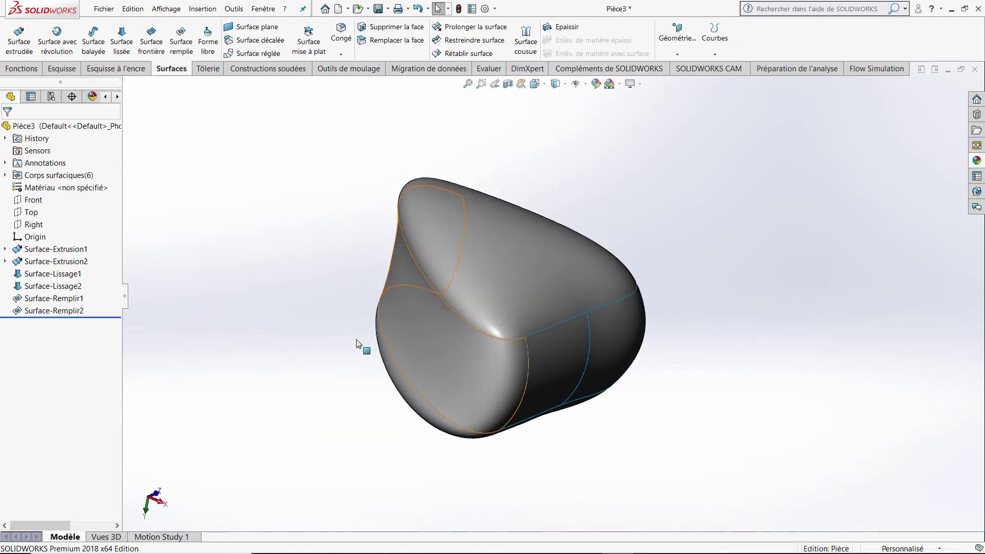
{"action": "middle_click_drag", "start_coordinate": [298, 281], "coordinate": [324, 241]}
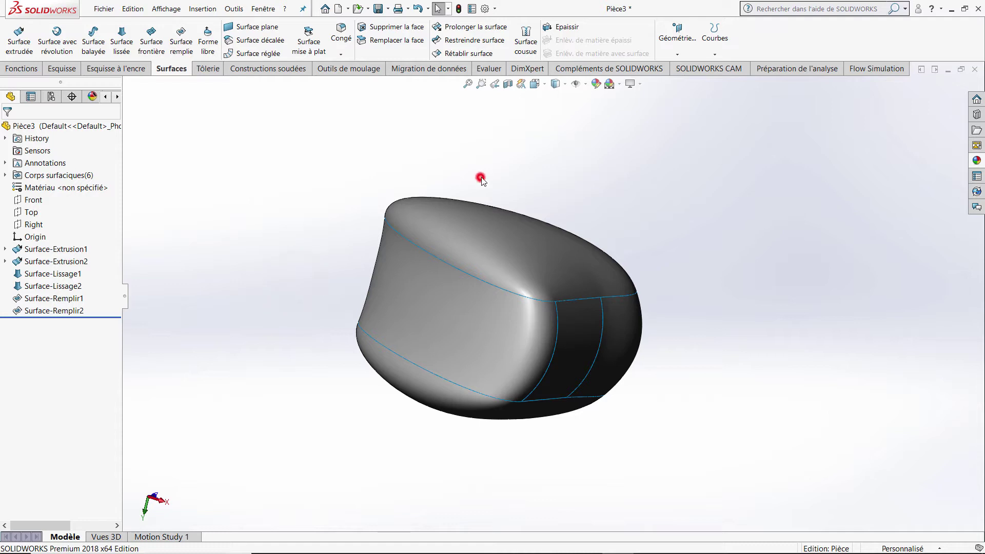
{"action": "left_click", "coordinate": [522, 50]}
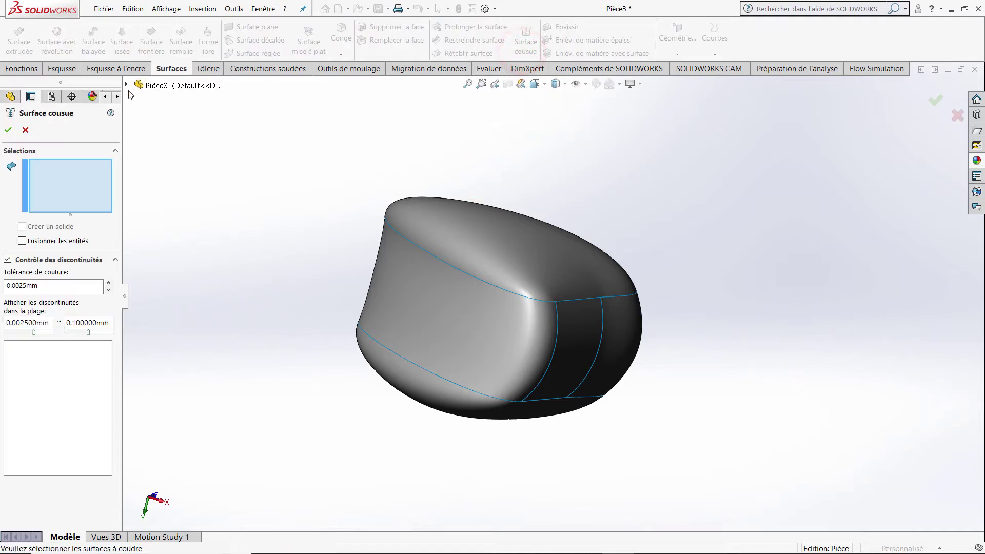
{"action": "left_click", "coordinate": [125, 85]}
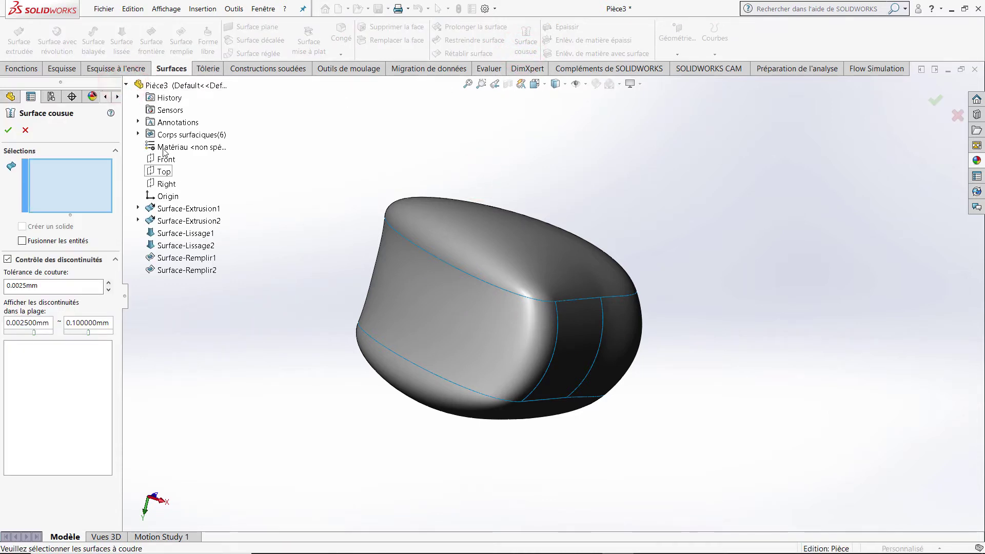
{"action": "left_click", "coordinate": [138, 135]}
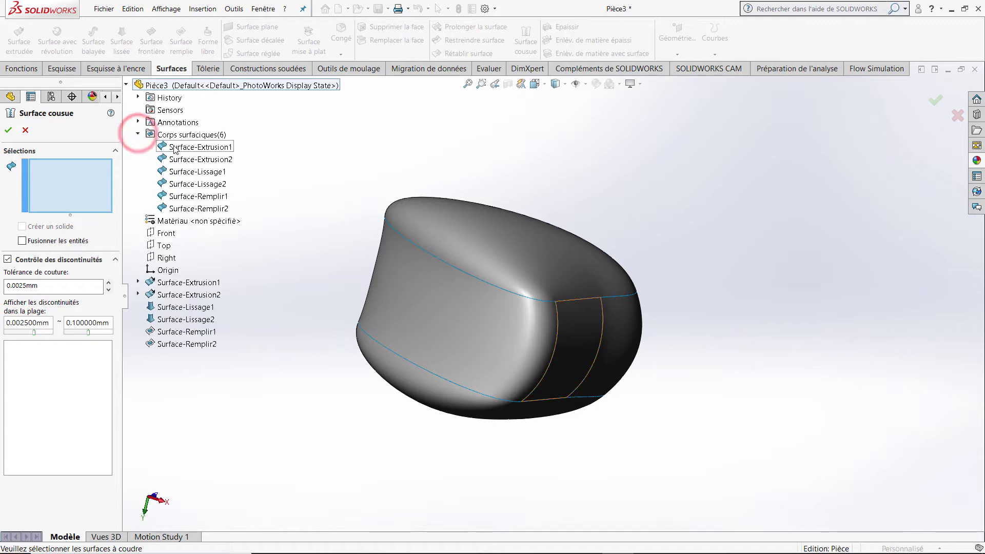
{"action": "left_click", "coordinate": [174, 148]}
{"action": "left_click", "coordinate": [174, 159]}
{"action": "left_click", "coordinate": [179, 171]}
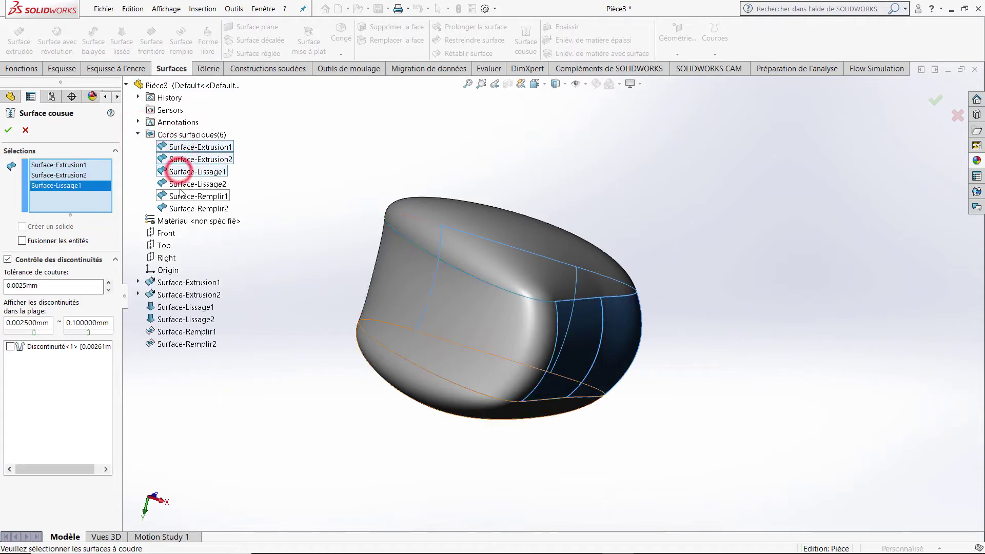
{"action": "left_click", "coordinate": [179, 185]}
{"action": "left_click", "coordinate": [181, 196]}
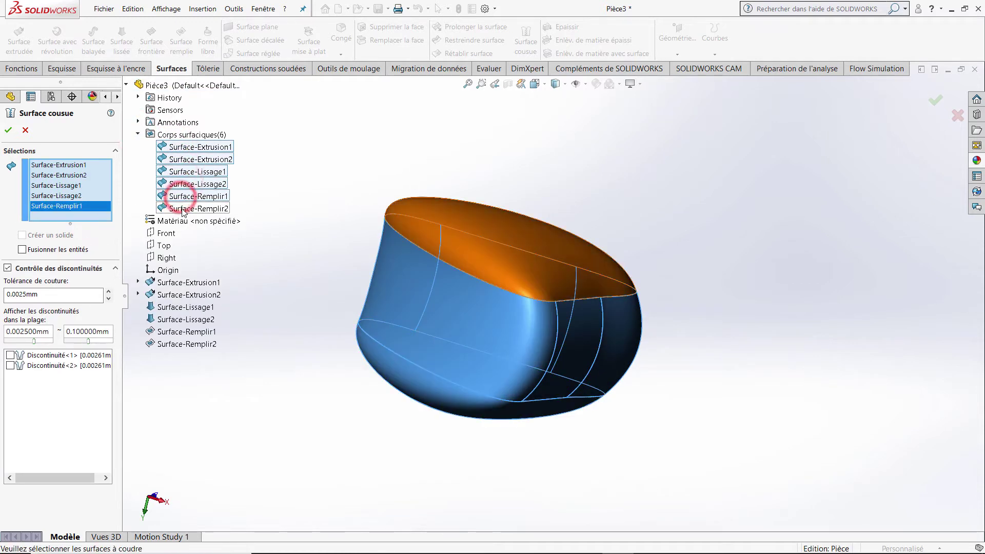
{"action": "left_click", "coordinate": [180, 209]}
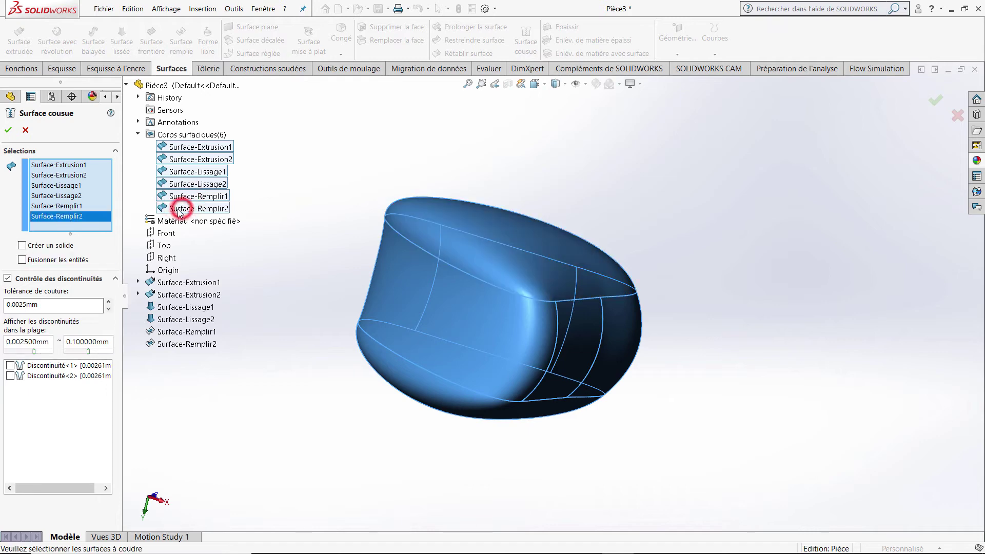
{"action": "left_click", "coordinate": [9, 132]}
Thicken the knitted surface into a hollow solid body
{"action": "middle_click_drag", "start_coordinate": [331, 204], "coordinate": [429, 350]}
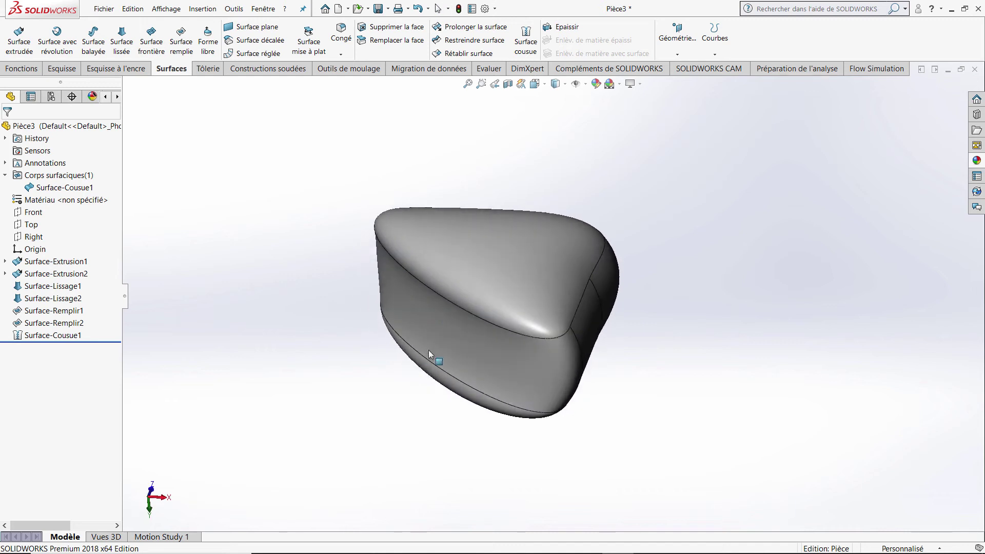
{"action": "left_click", "coordinate": [562, 31]}
{"action": "left_click", "coordinate": [477, 266]}
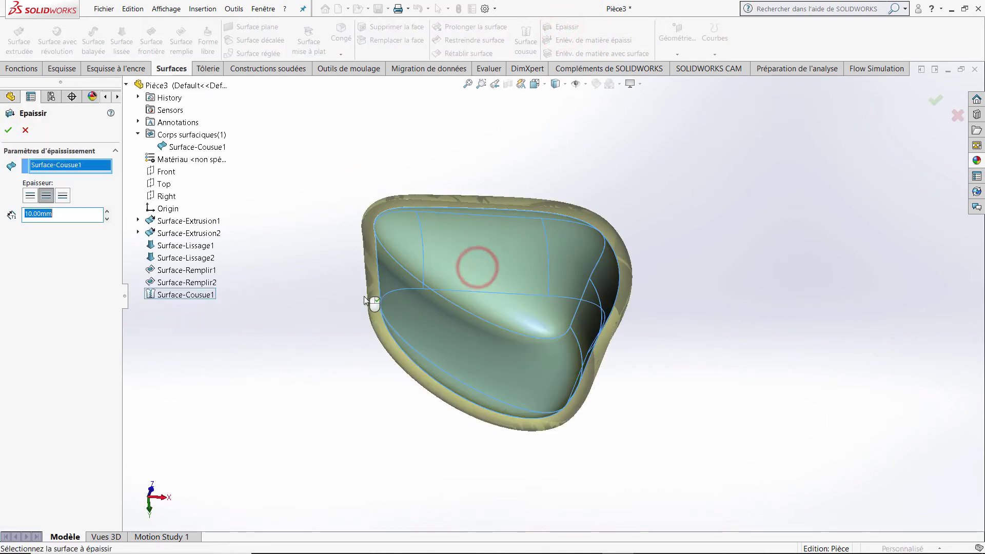
{"action": "middle_click_drag", "start_coordinate": [364, 297], "coordinate": [341, 259]}
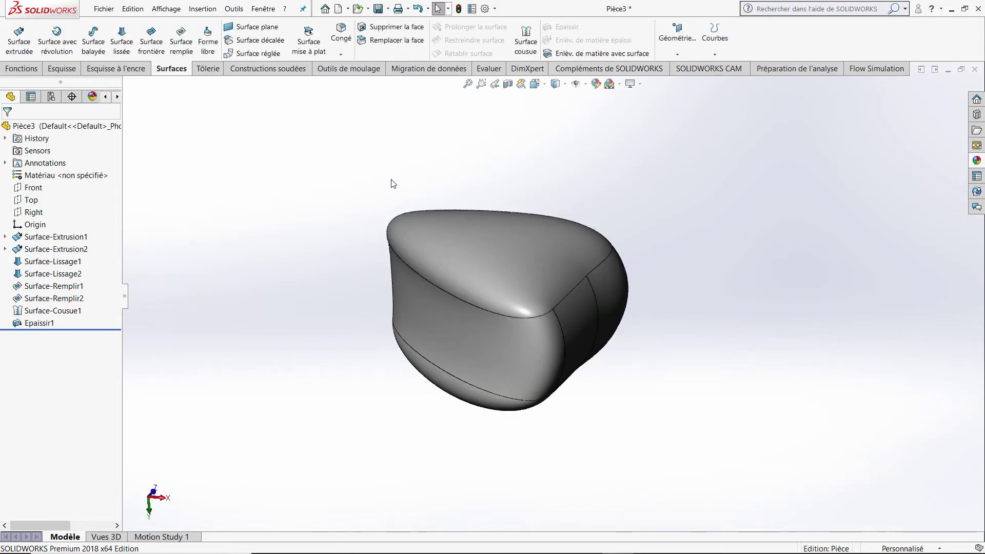
Change the display style of the thickened body to shaded without edges
{"action": "middle_click_drag", "start_coordinate": [409, 168], "coordinate": [524, 175]}
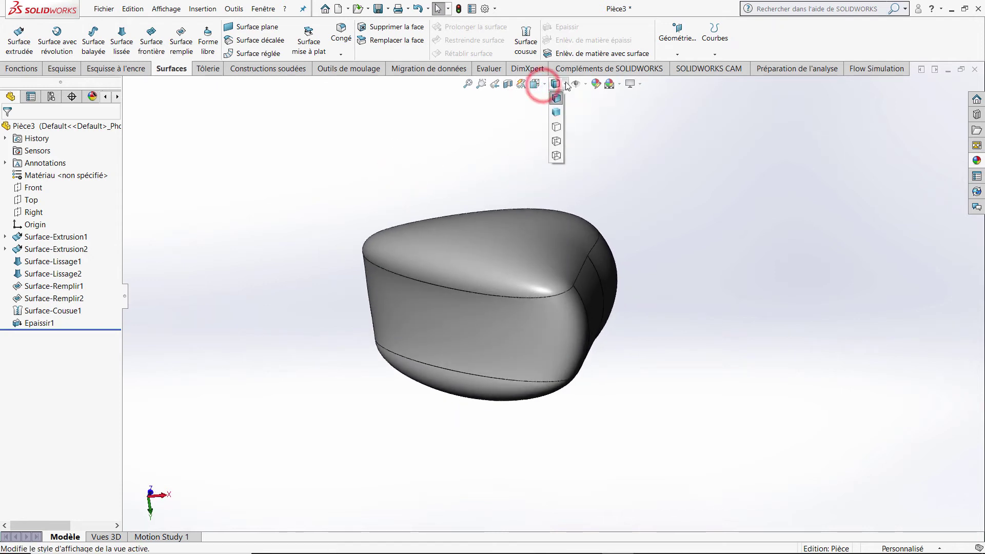
{"action": "left_click", "coordinate": [556, 113]}
{"action": "mouse_move", "coordinate": [554, 114]}
{"action": "middle_mouse_down"}
{"action": "mouse_move", "coordinate": [433, 159]}
{"action": "mouse_move", "coordinate": [499, 241]}
{"action": "mouse_move", "coordinate": [525, 164]}
{"action": "mouse_move", "coordinate": [436, 215]}
{"action": "mouse_move", "coordinate": [442, 277]}
{"action": "mouse_move", "coordinate": [488, 246]}
{"action": "mouse_move", "coordinate": [630, 230]}
{"action": "mouse_move", "coordinate": [633, 344]}
{"action": "middle_mouse_up"}
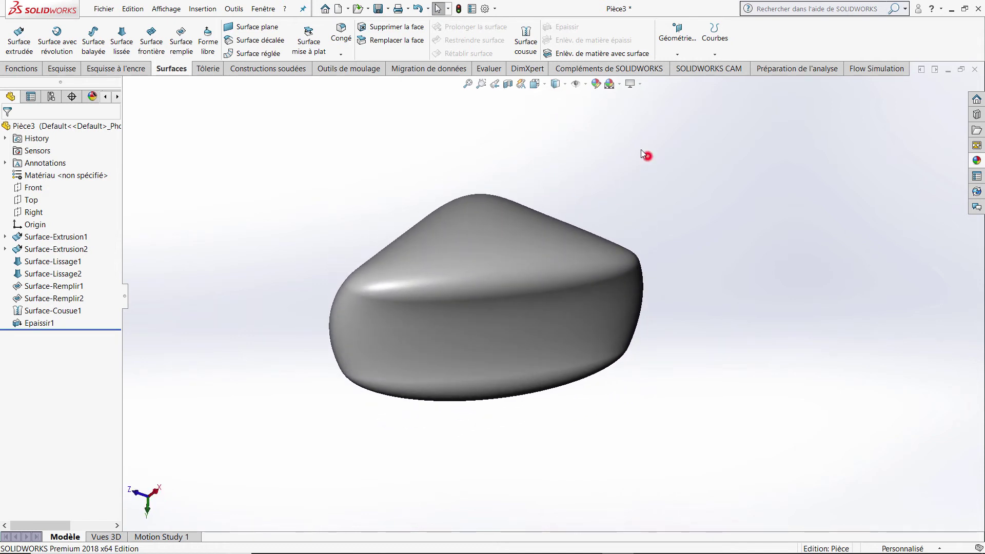
{"action": "middle_click_drag", "start_coordinate": [641, 151], "coordinate": [560, 139]}
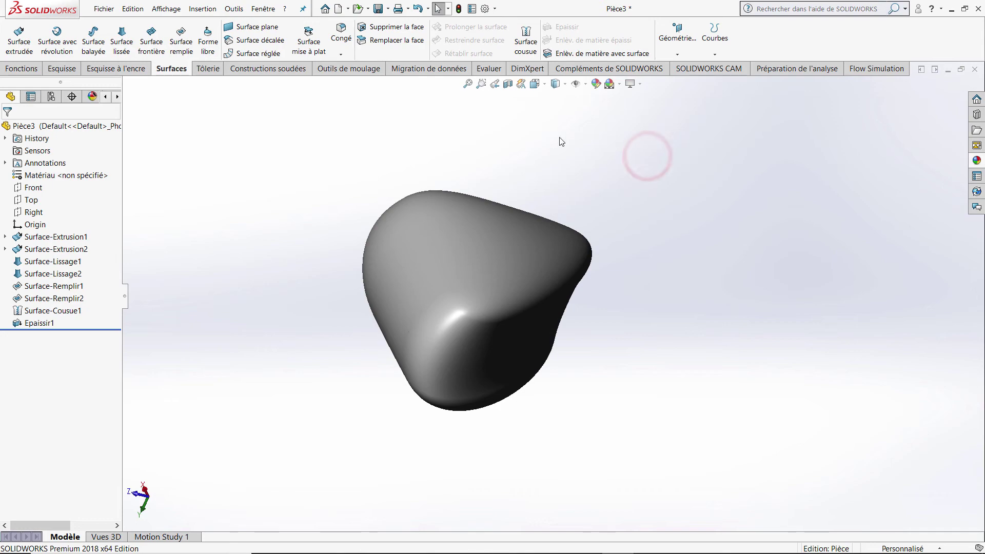
Inspect the hollow body's wall in a section view offset 18 mm from the Front plane, and restore the uncut view
{"action": "left_click", "coordinate": [508, 84]}
{"action": "middle_click_drag", "start_coordinate": [612, 151], "coordinate": [561, 436]}
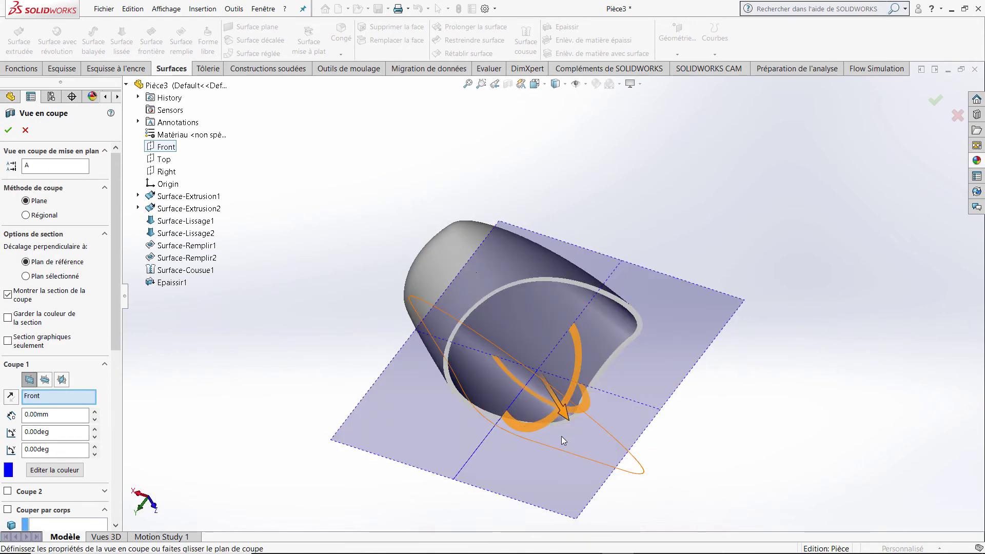
{"action": "left_click_drag", "start_coordinate": [563, 414], "coordinate": [590, 435]}
{"action": "scroll", "coordinate": [590, 349], "scroll_direction": "up", "scroll_amount": 1}
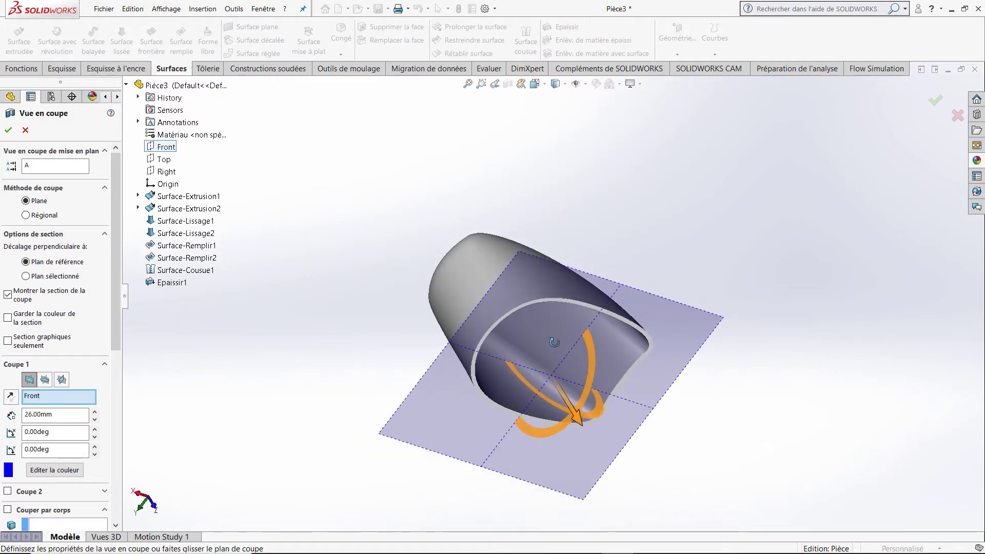
{"action": "mouse_move", "coordinate": [556, 344]}
{"action": "middle_mouse_down"}
{"action": "mouse_move", "coordinate": [523, 310]}
{"action": "mouse_move", "coordinate": [554, 363]}
{"action": "middle_mouse_up"}
{"action": "mouse_move", "coordinate": [558, 384]}
{"action": "left_mouse_down"}
{"action": "mouse_move", "coordinate": [580, 410]}
{"action": "mouse_move", "coordinate": [559, 377]}
{"action": "mouse_move", "coordinate": [564, 387]}
{"action": "left_mouse_up"}
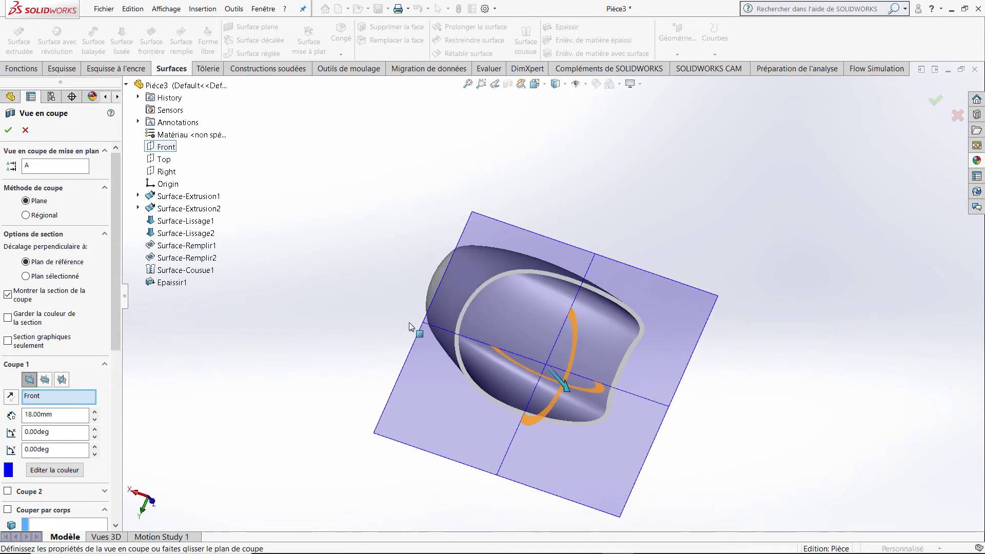
{"action": "left_click", "coordinate": [8, 129]}
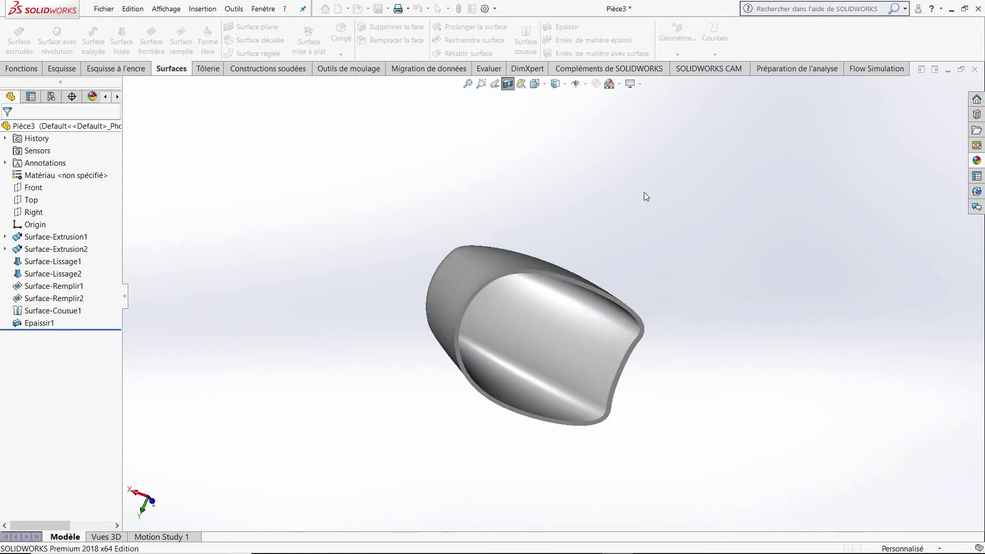
{"action": "middle_click_drag", "start_coordinate": [595, 214], "coordinate": [523, 317]}
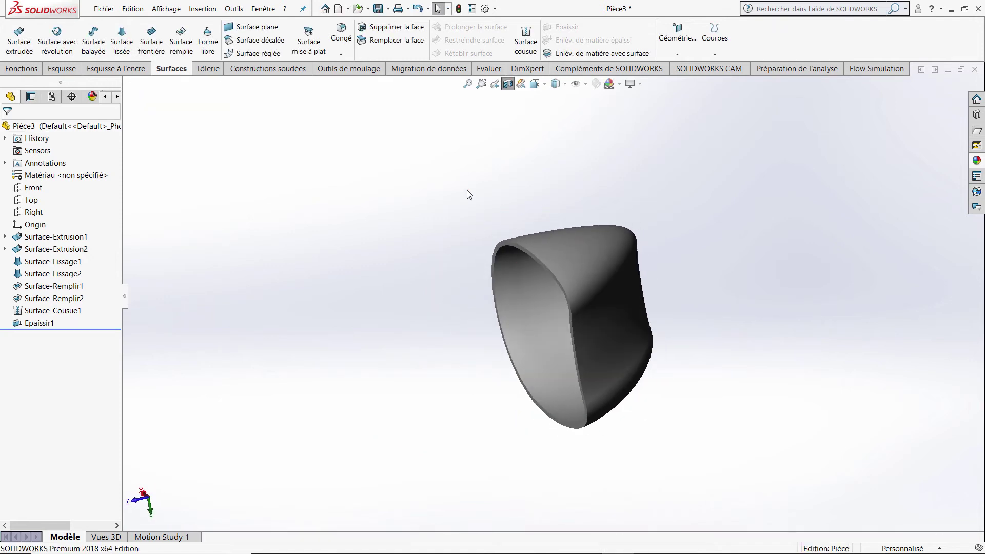
{"action": "left_click", "coordinate": [502, 88]}
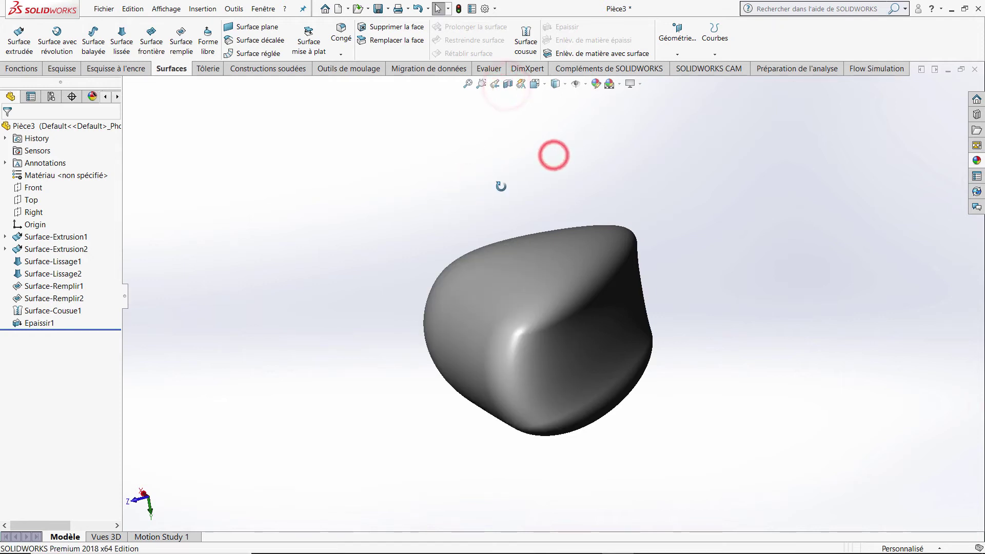
{"action": "middle_click_drag", "start_coordinate": [501, 186], "coordinate": [527, 250]}
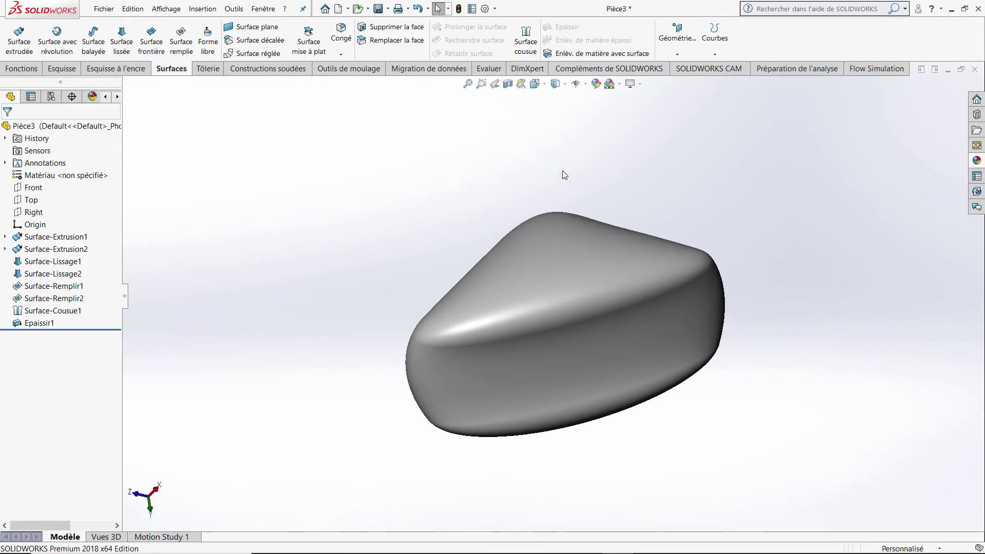
Apply the brillant galvanisé metal appearance to the whole part
{"action": "left_click", "coordinate": [595, 85]}
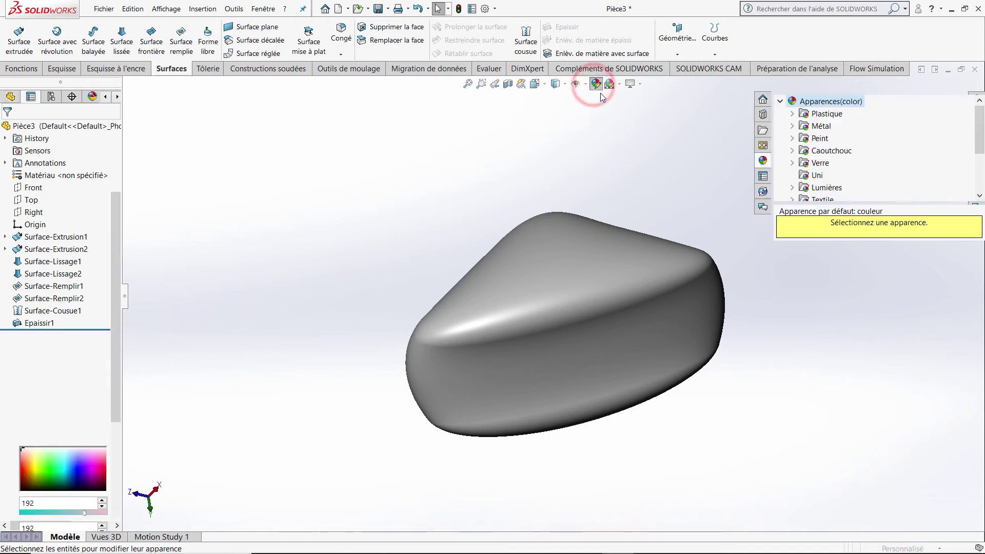
{"action": "left_click", "coordinate": [820, 114]}
{"action": "left_click", "coordinate": [821, 127]}
{"action": "scroll", "coordinate": [890, 410], "scroll_direction": "down", "scroll_amount": 5}
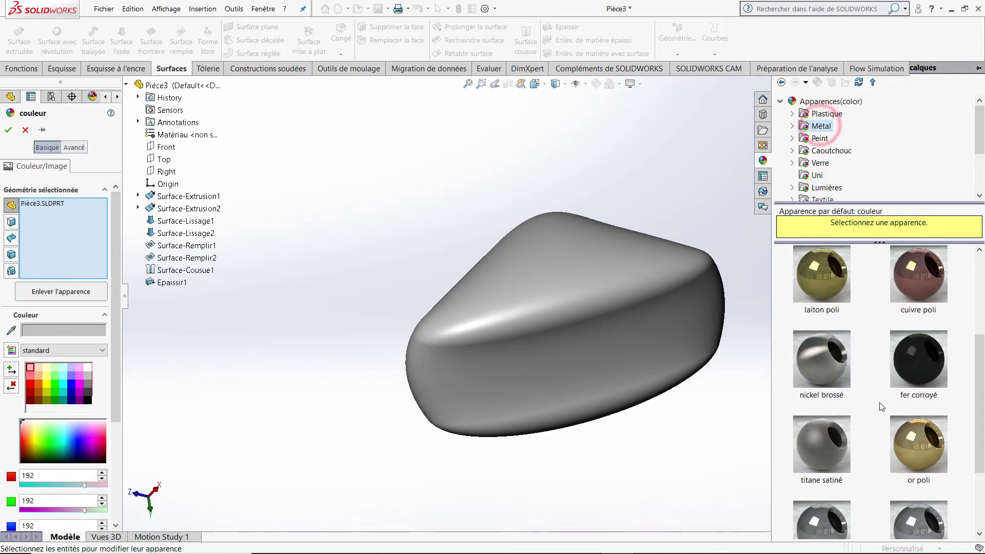
{"action": "left_click", "coordinate": [926, 495]}
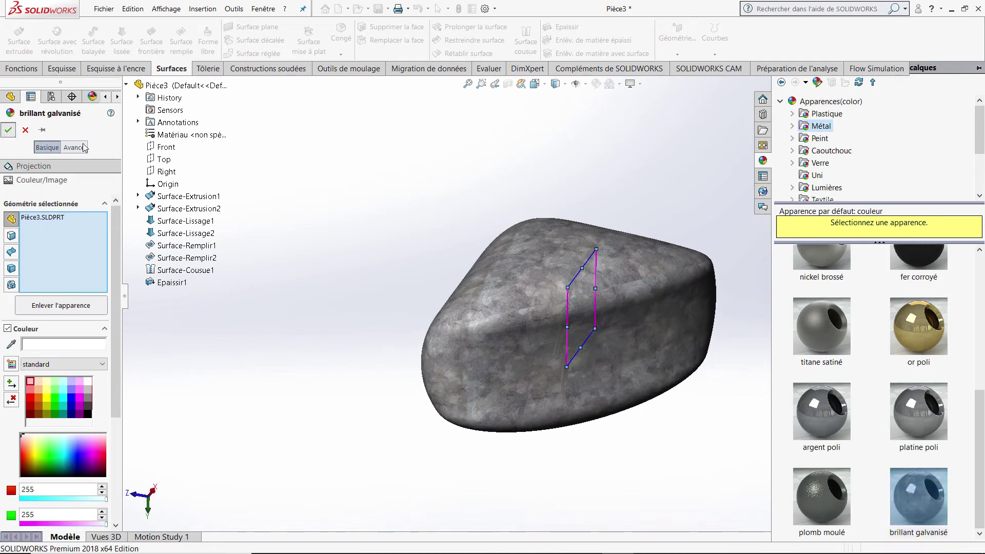
{"action": "left_click", "coordinate": [8, 130]}
{"action": "left_click", "coordinate": [466, 186]}
{"action": "scroll", "coordinate": [705, 260], "scroll_direction": "up", "scroll_amount": 2}
{"action": "scroll", "coordinate": [589, 275], "scroll_direction": "down", "scroll_amount": 1}
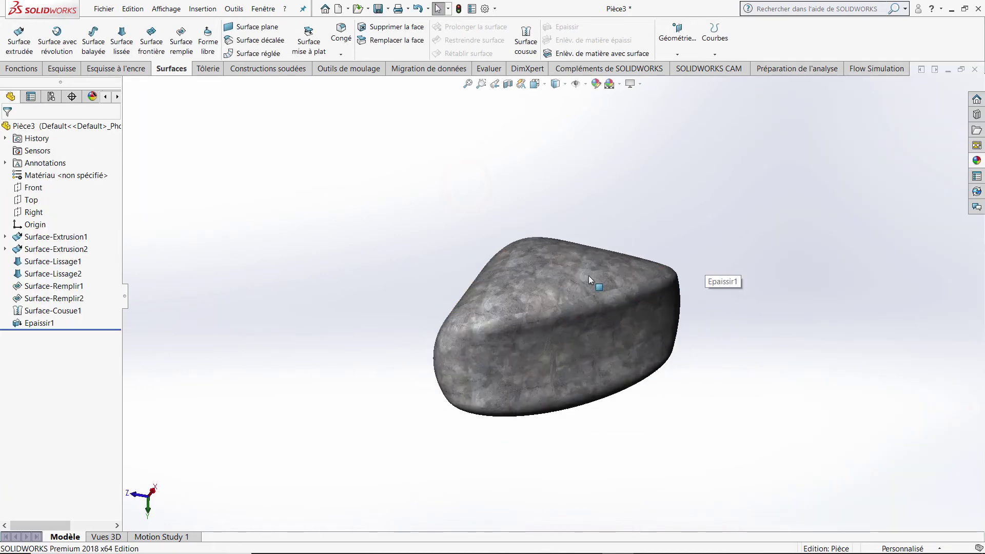
Examine the shape and galvanised finish of the body from several sides and up close
{"action": "middle_click_drag", "start_coordinate": [589, 275], "coordinate": [566, 410]}
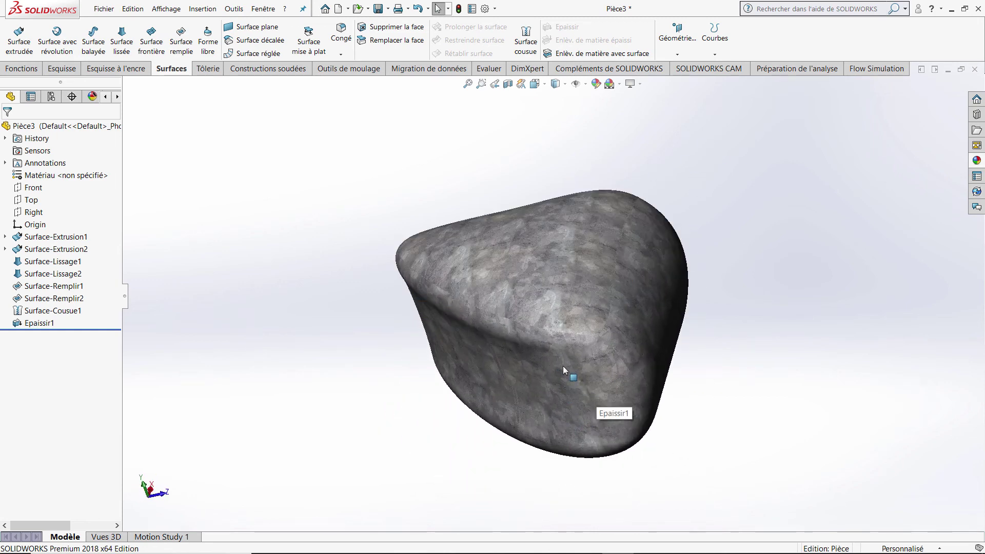
{"action": "middle_click_drag", "start_coordinate": [562, 366], "coordinate": [542, 384]}
{"action": "middle_click_drag", "start_coordinate": [601, 307], "coordinate": [560, 311]}
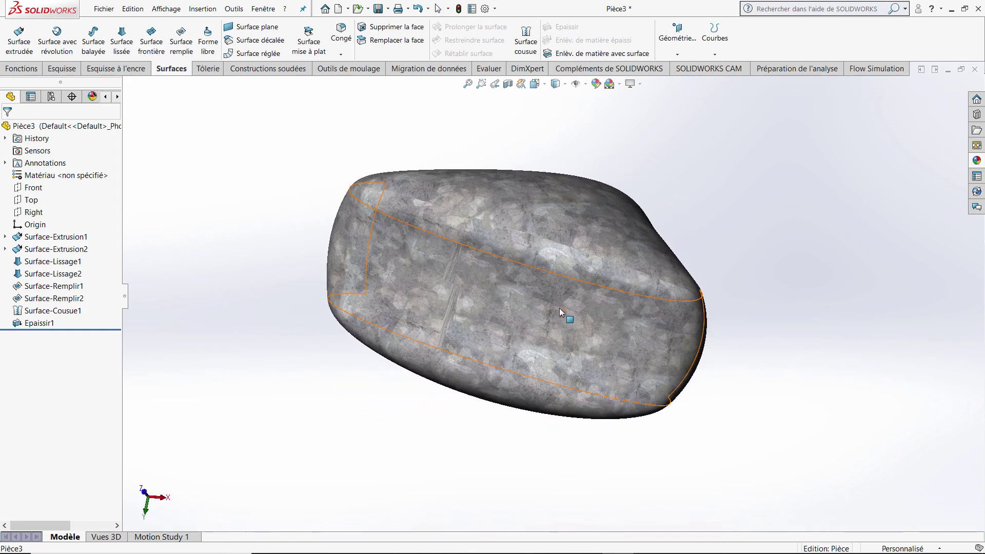
{"action": "scroll", "coordinate": [553, 288], "scroll_direction": "up", "scroll_amount": 1}
{"action": "scroll", "coordinate": [538, 241], "scroll_direction": "down", "scroll_amount": 2}
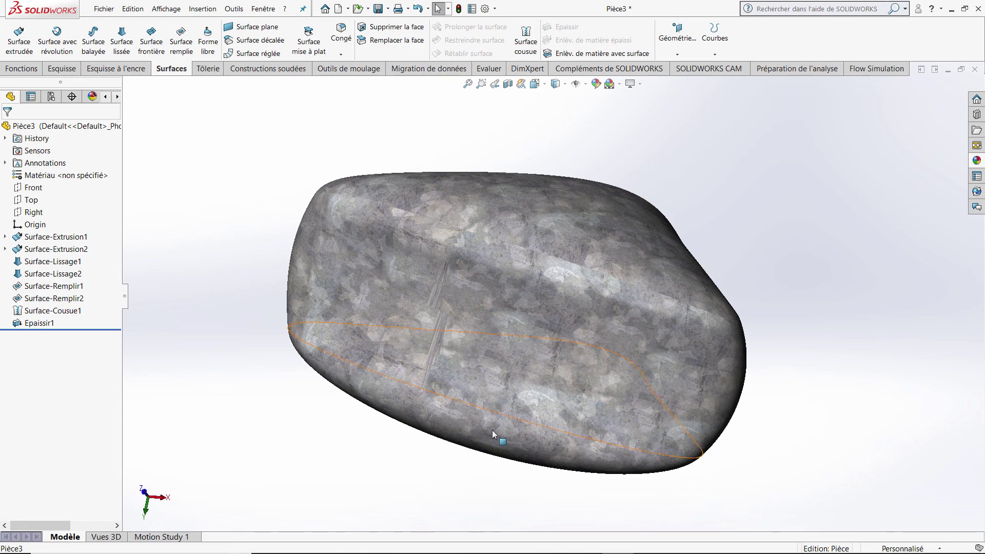
{"action": "scroll", "coordinate": [491, 430], "scroll_direction": "down", "scroll_amount": 1}
{"action": "scroll", "coordinate": [498, 226], "scroll_direction": "up", "scroll_amount": 1}
{"action": "scroll", "coordinate": [497, 217], "scroll_direction": "down", "scroll_amount": 1}
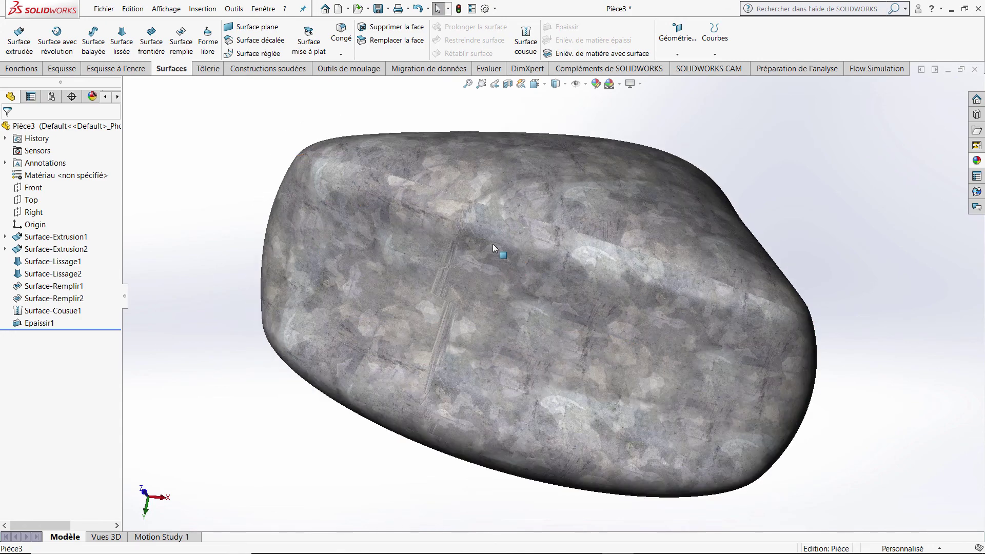
{"action": "middle_click_drag", "start_coordinate": [492, 244], "coordinate": [592, 387]}
{"action": "scroll", "coordinate": [692, 346], "scroll_direction": "down", "scroll_amount": 3}
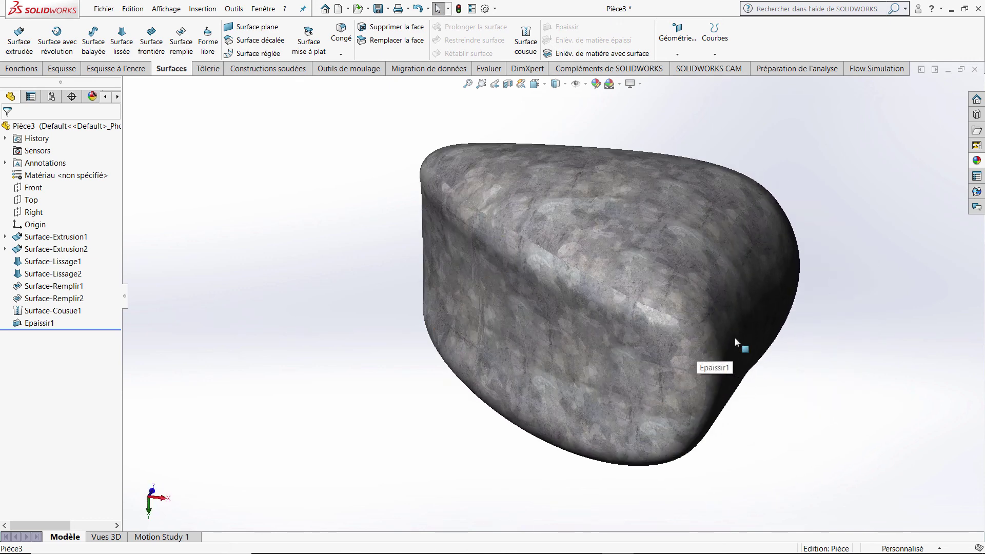